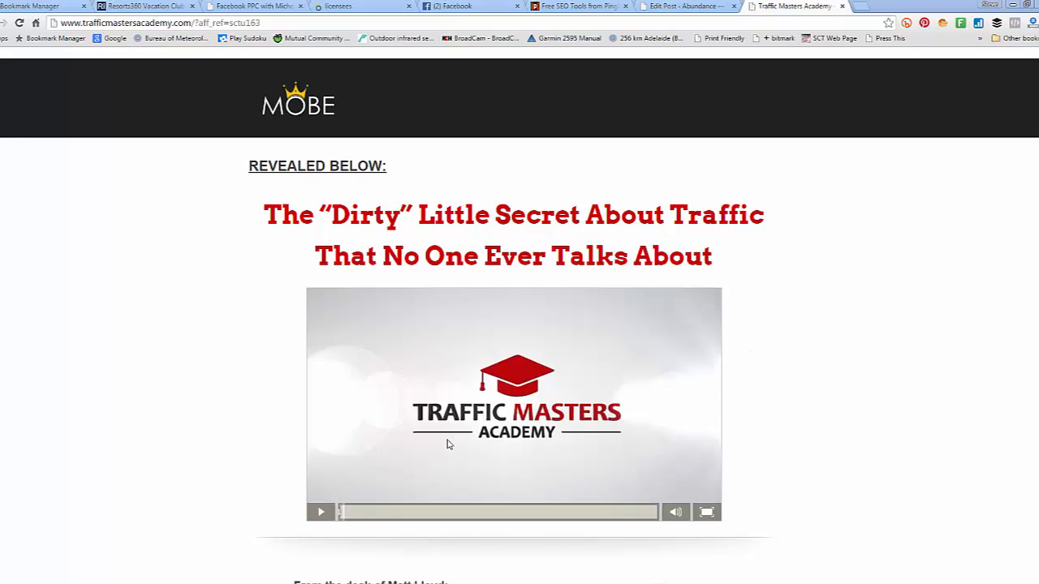
Step: Play the start of the Traffic Masters Academy video, check the player's options for embed code and rewind it
click(320, 513)
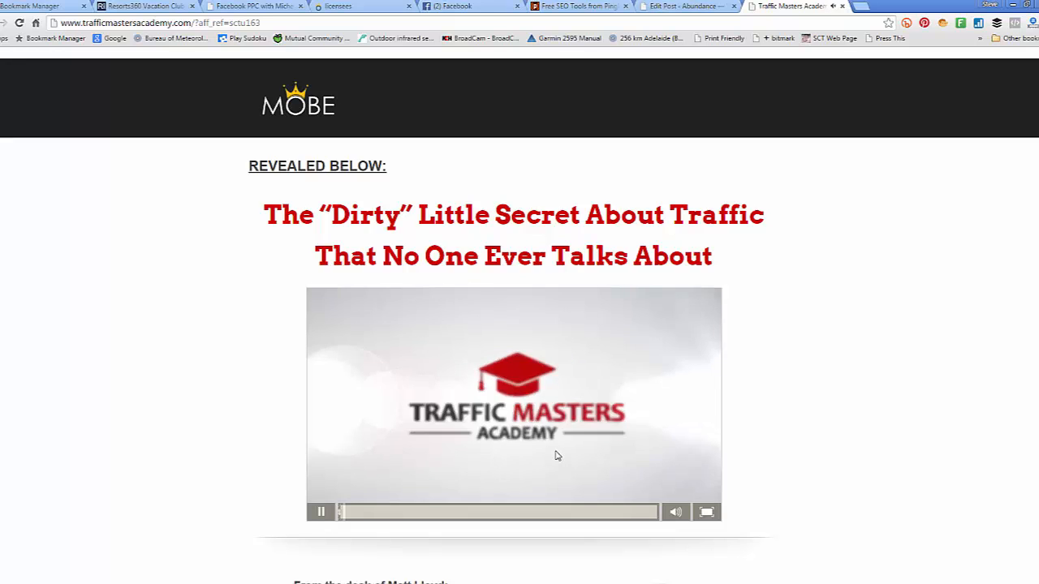
click(544, 368)
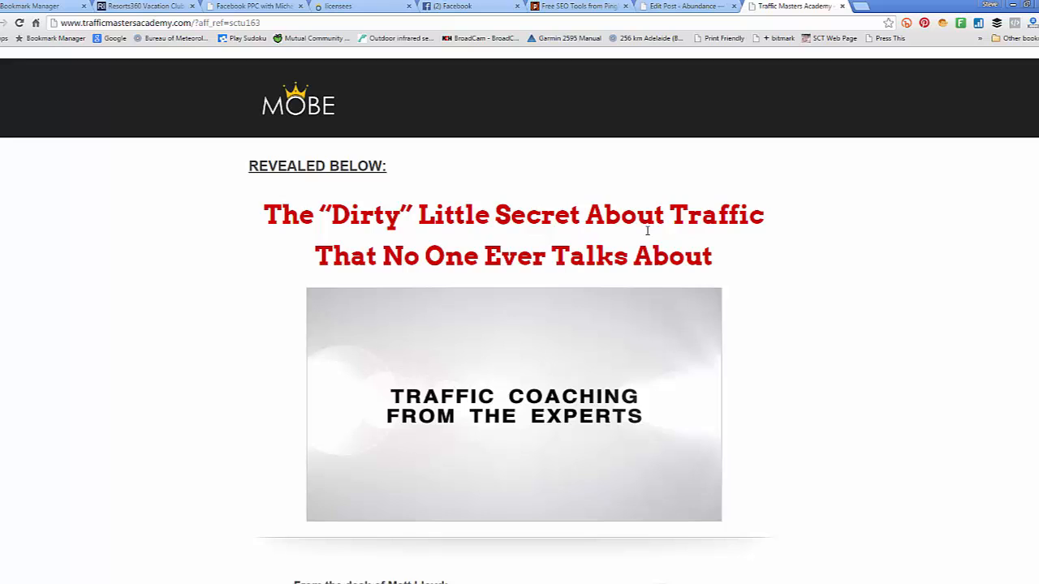
right_click(518, 367)
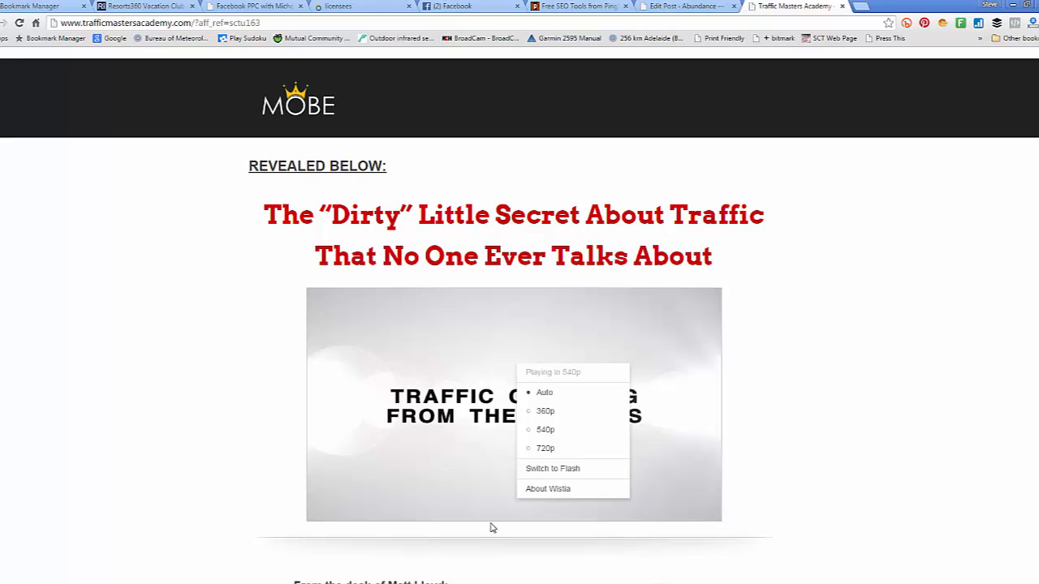
click(475, 494)
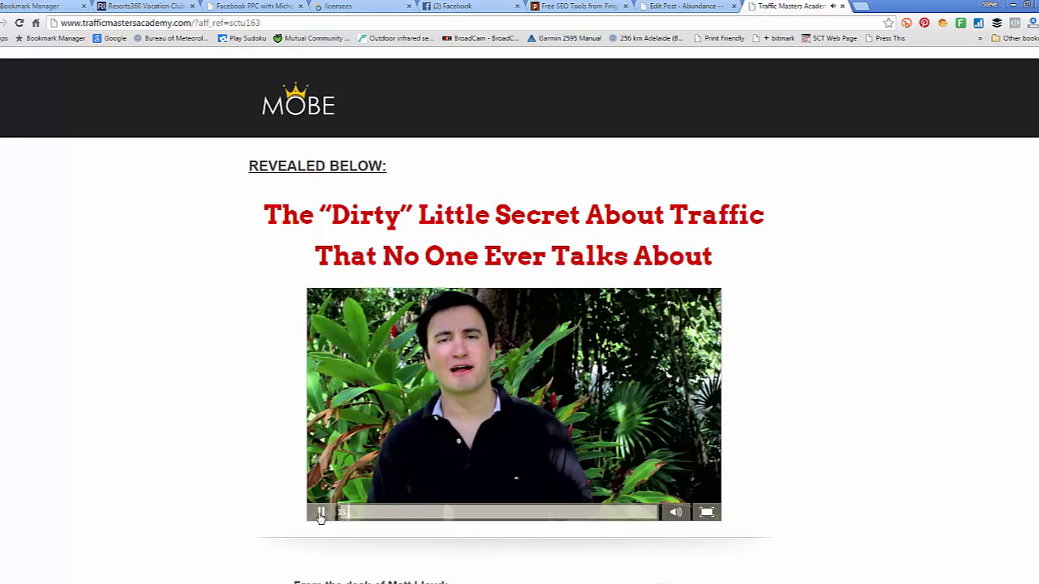
click(322, 513)
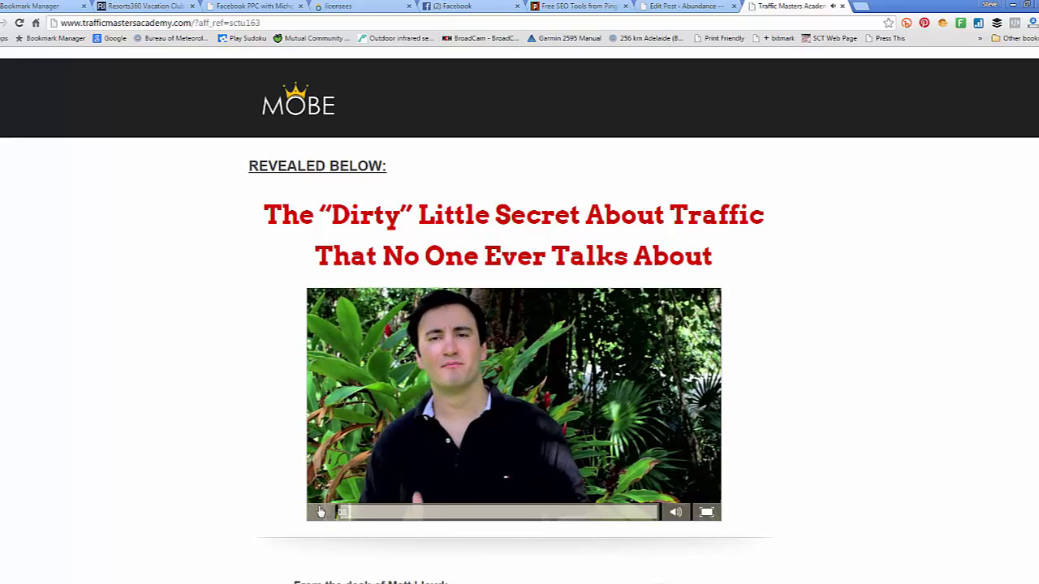
click(342, 515)
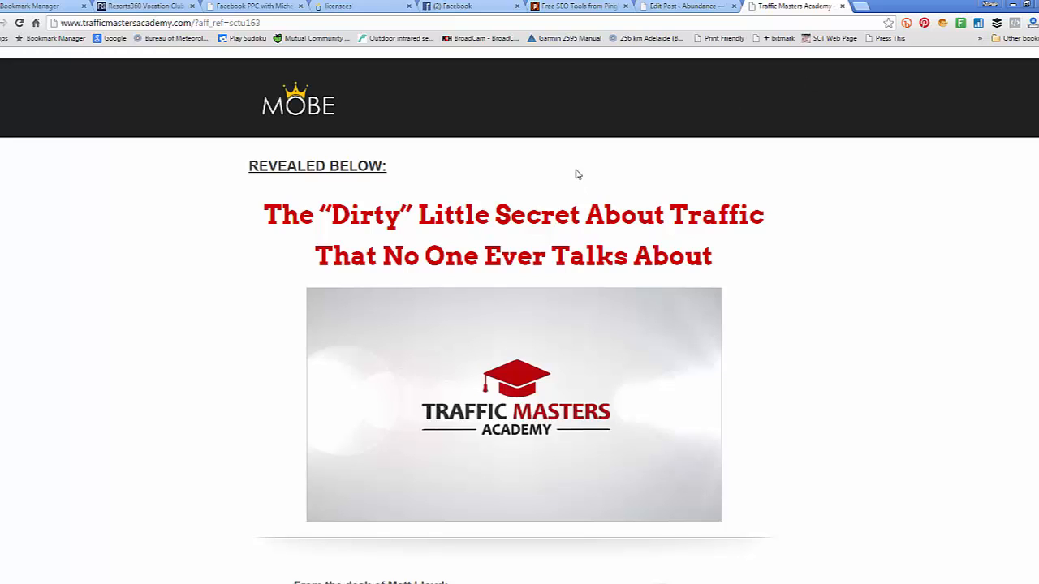
mouse_move(593, 388)
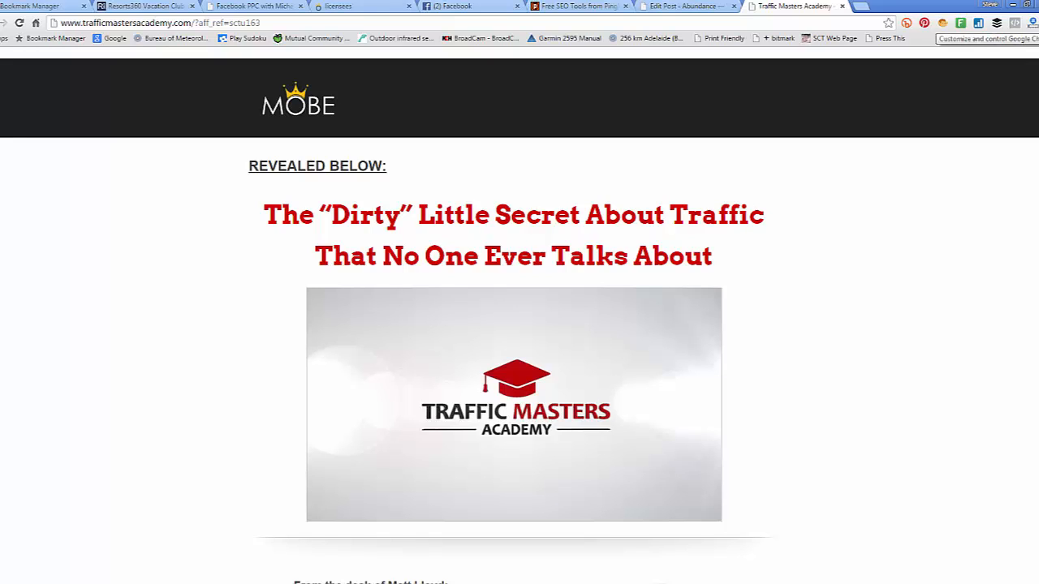
Step: Open the source code of the Traffic Masters Academy page and skim through it
click(1033, 22)
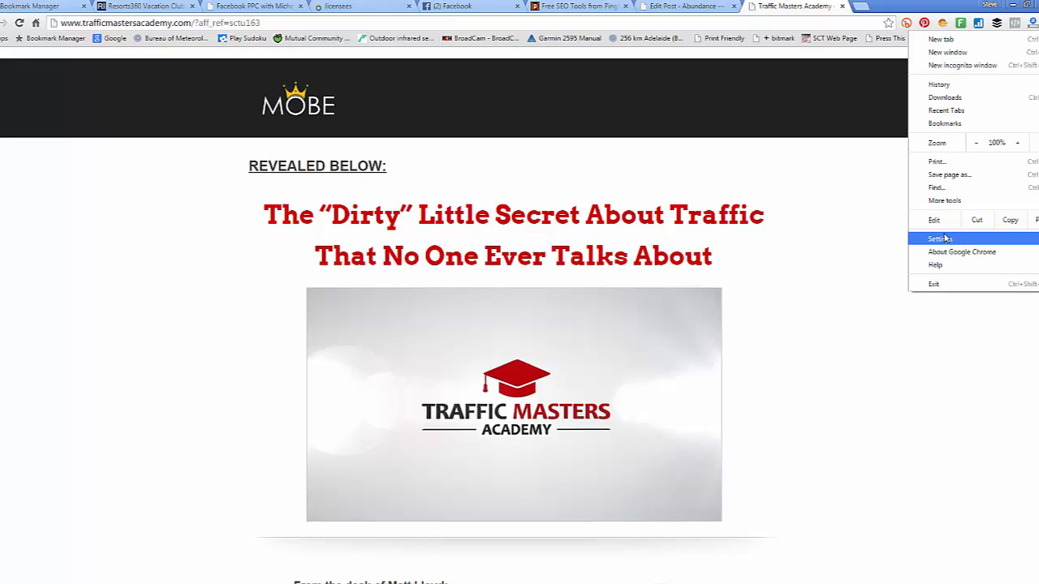
mouse_move(989, 205)
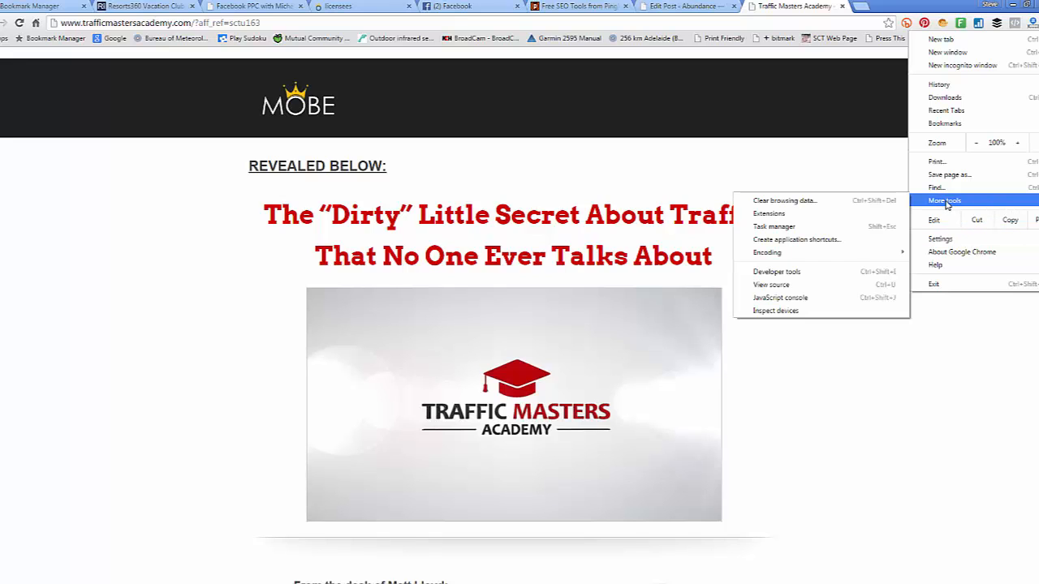
click(778, 289)
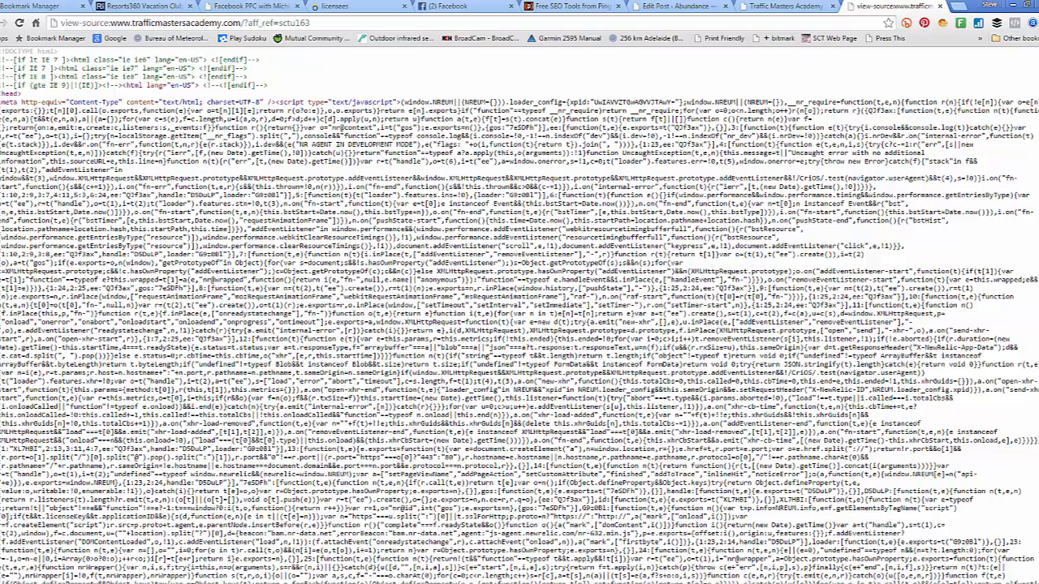
scroll(519, 308, down, 20)
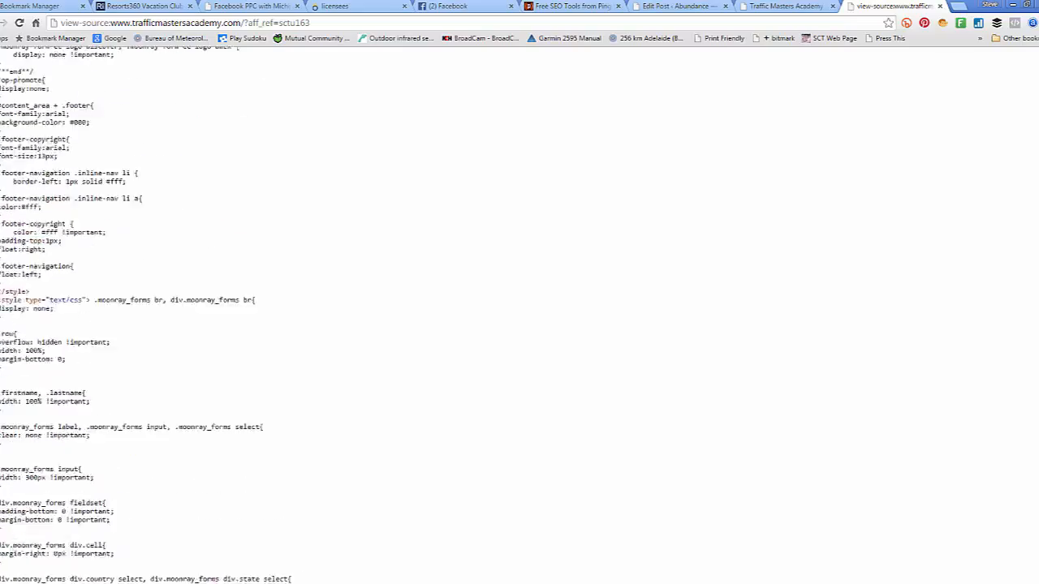
scroll(520, 309, up, 20)
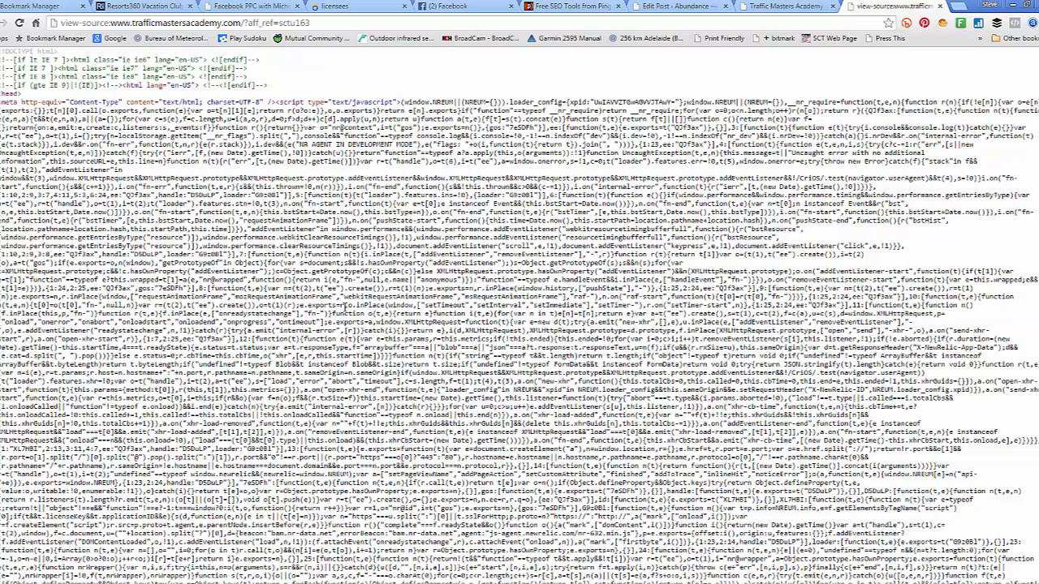
Step: Search the page source for "iframe" and copy the Wistia video's complete iframe embed code
click(781, 6)
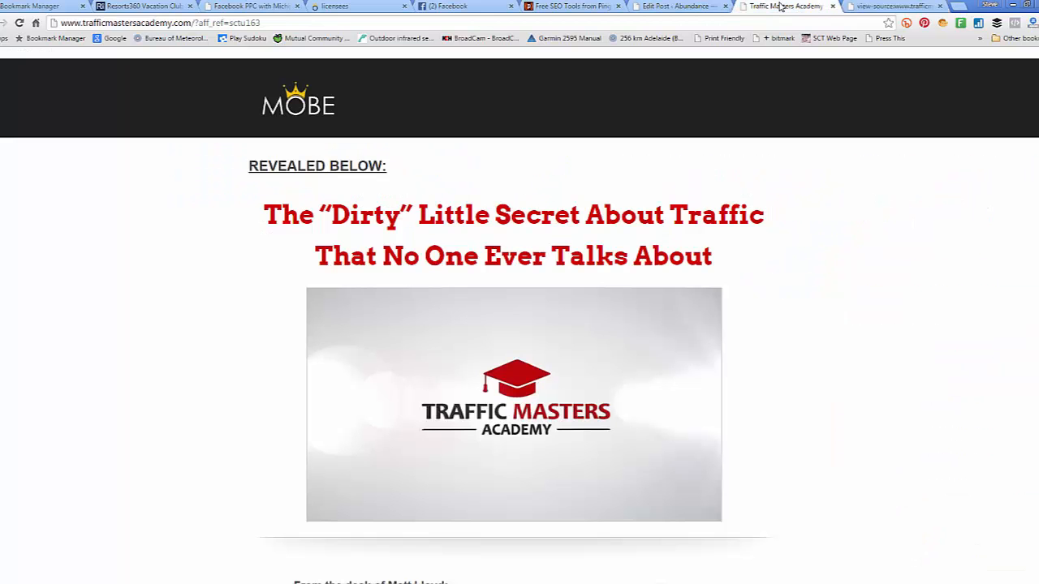
mouse_move(441, 319)
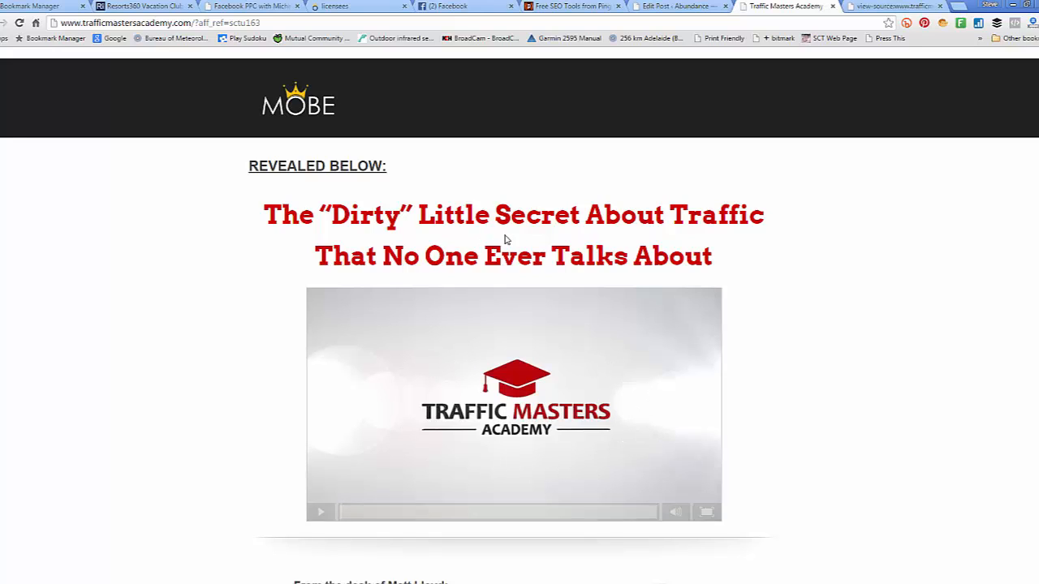
mouse_move(401, 371)
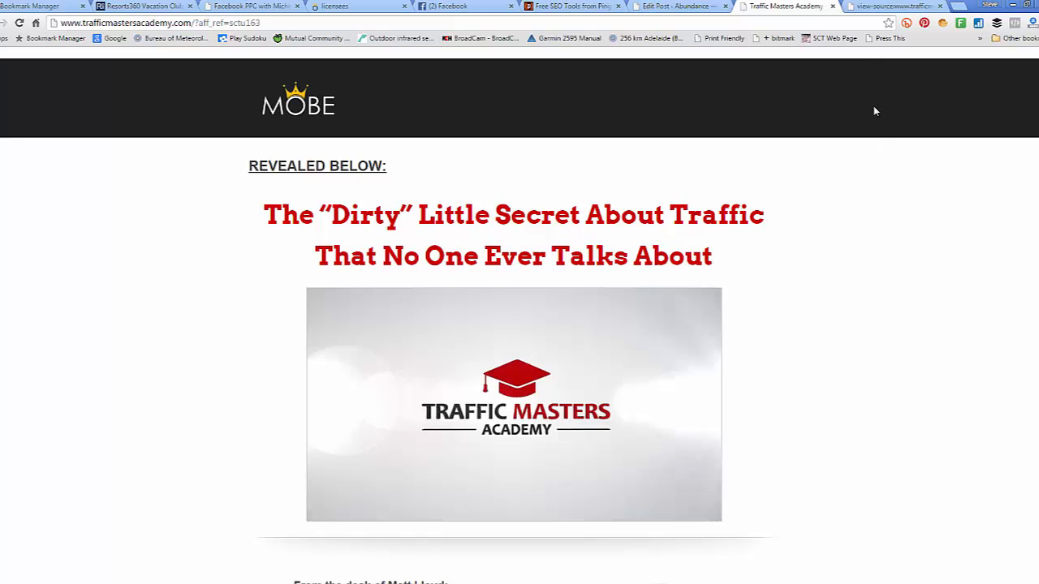
click(892, 8)
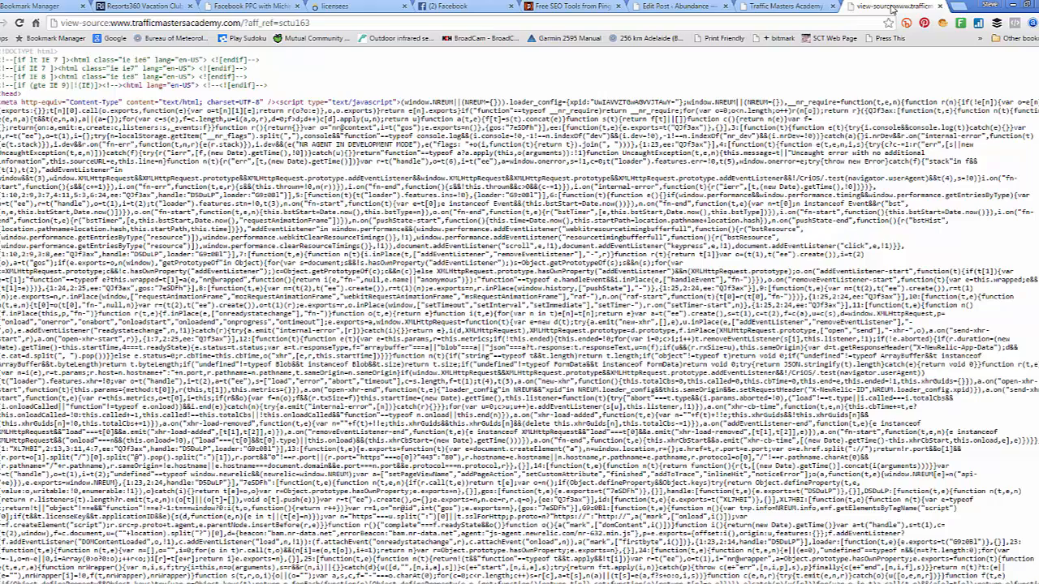
key(ctrl+f)
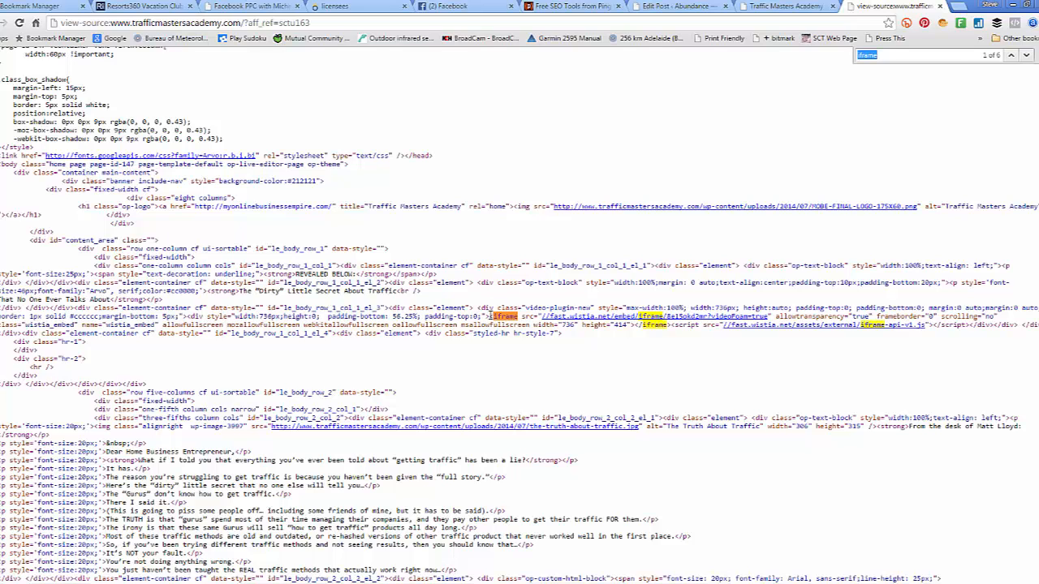
drag(489, 316, 672, 325)
key(ctrl+c)
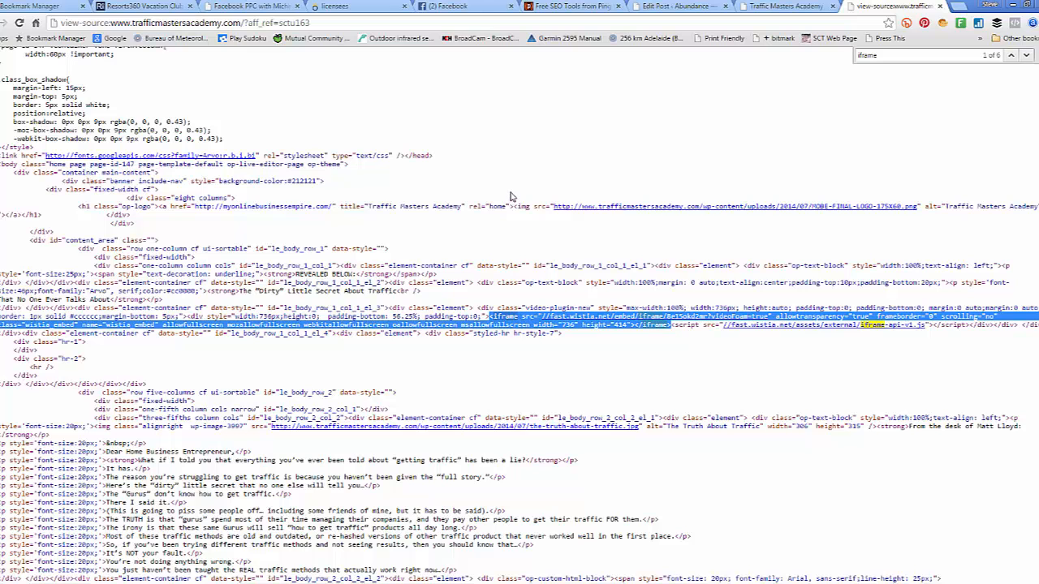
Step: Switch to the WordPress admin and add a new page titled "a test video"
click(784, 7)
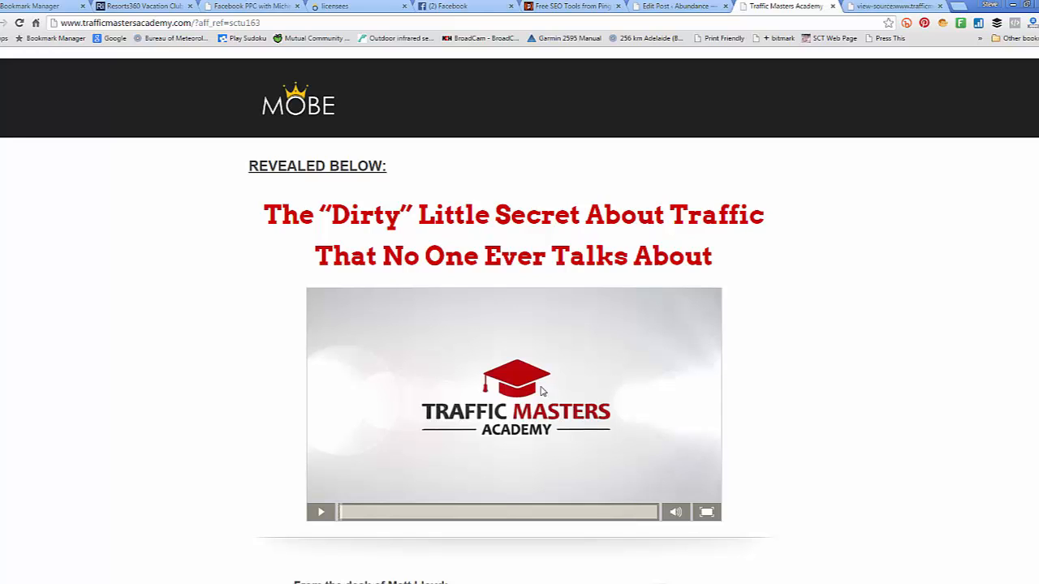
click(672, 6)
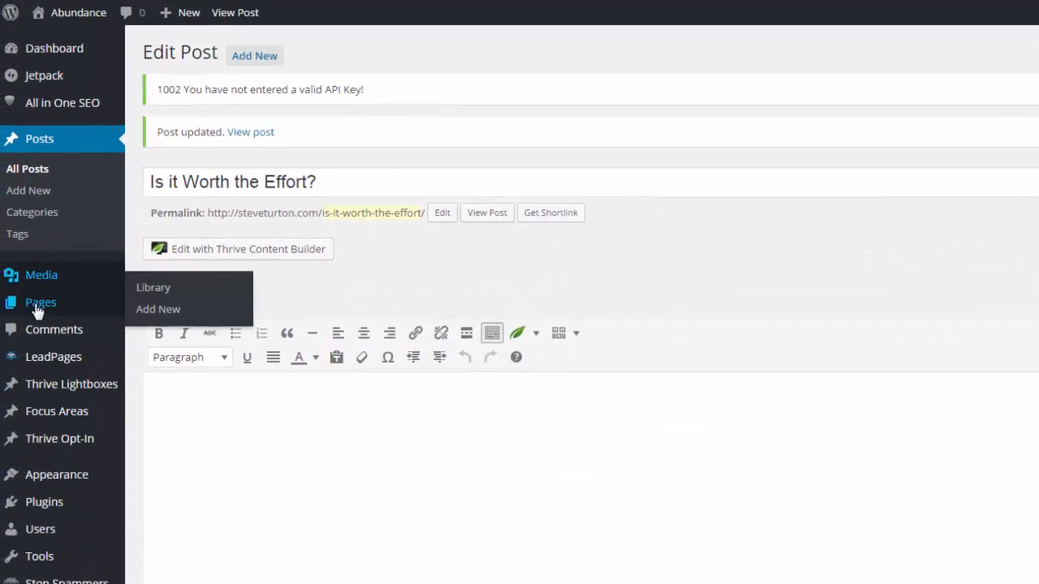
mouse_move(23, 284)
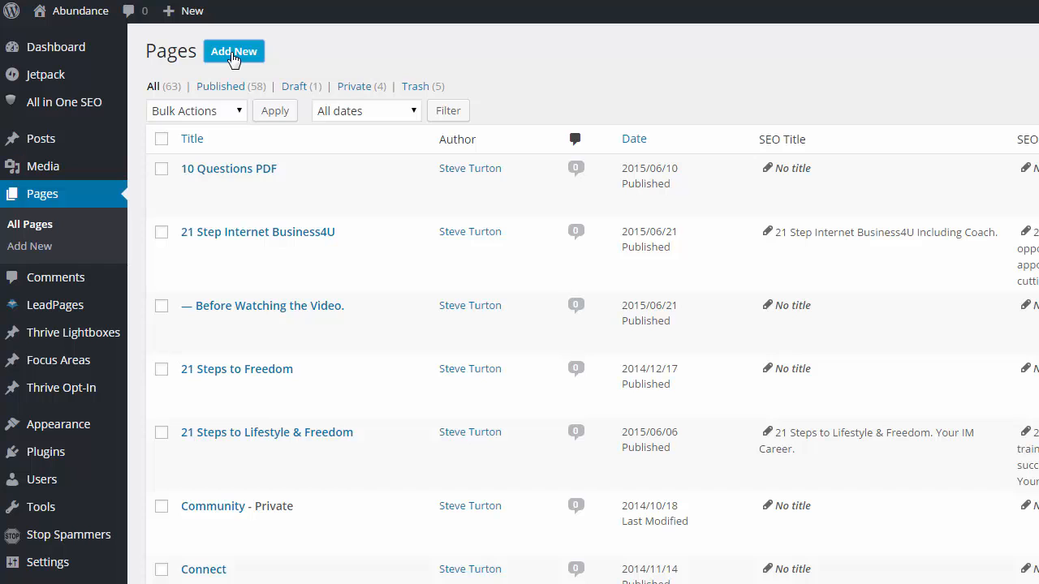
click(234, 52)
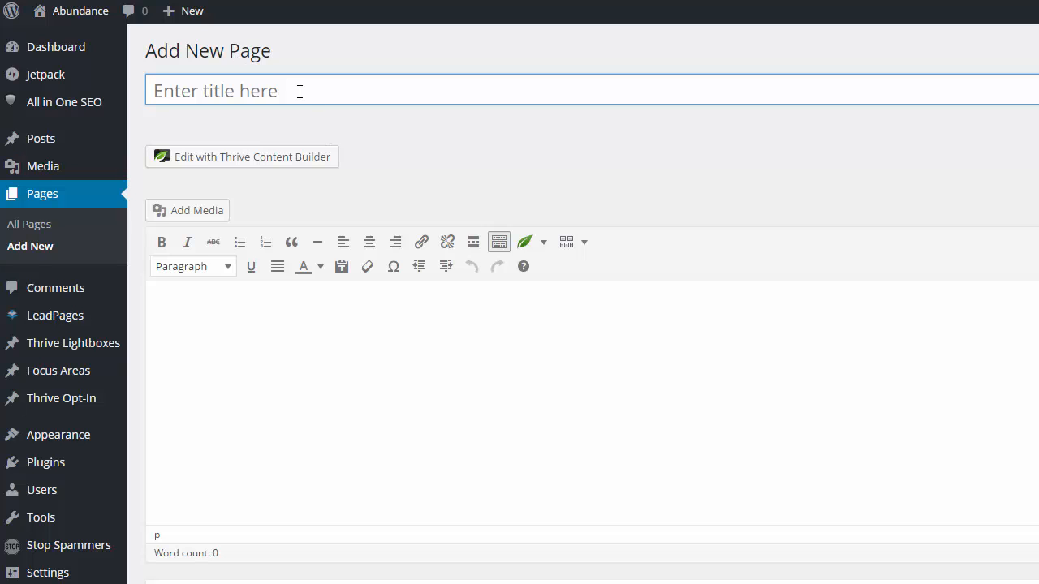
text(a test )
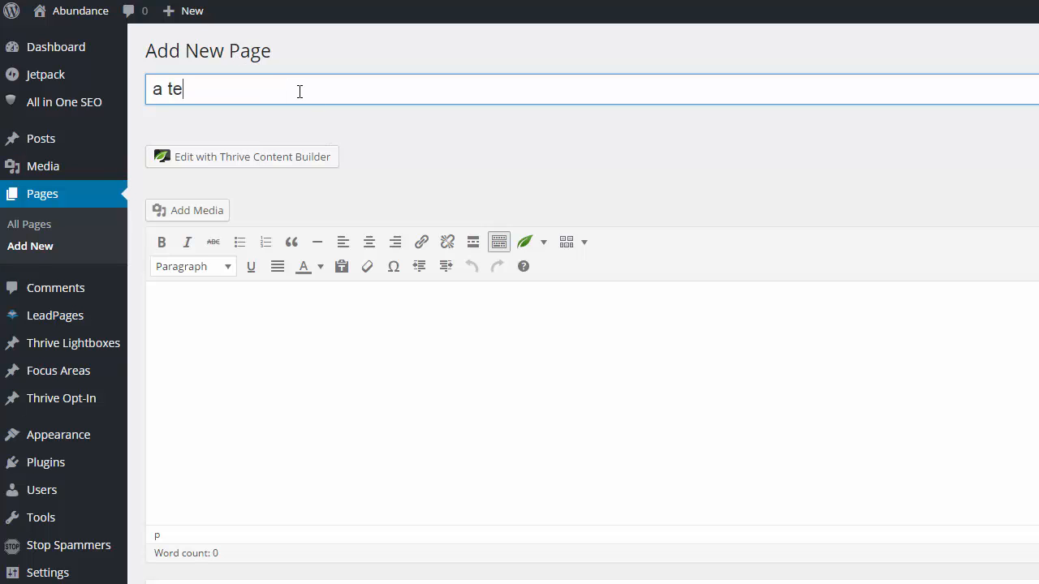
text(video)
Step: Try to embed the video by pasting the copied iframe code into the visual editor, saving the draft and previewing the page
click(355, 317)
right_click(356, 317)
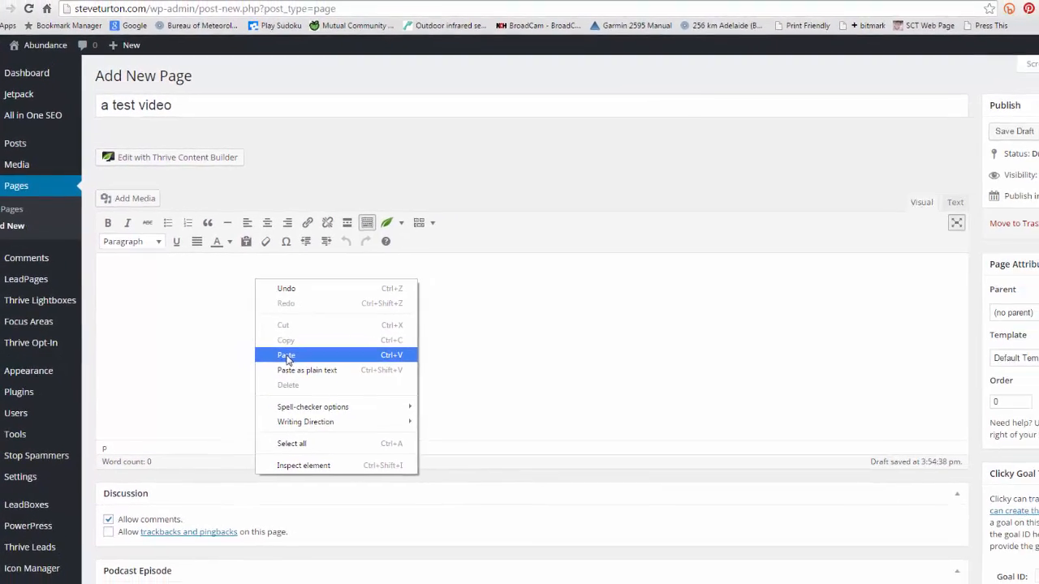
click(286, 357)
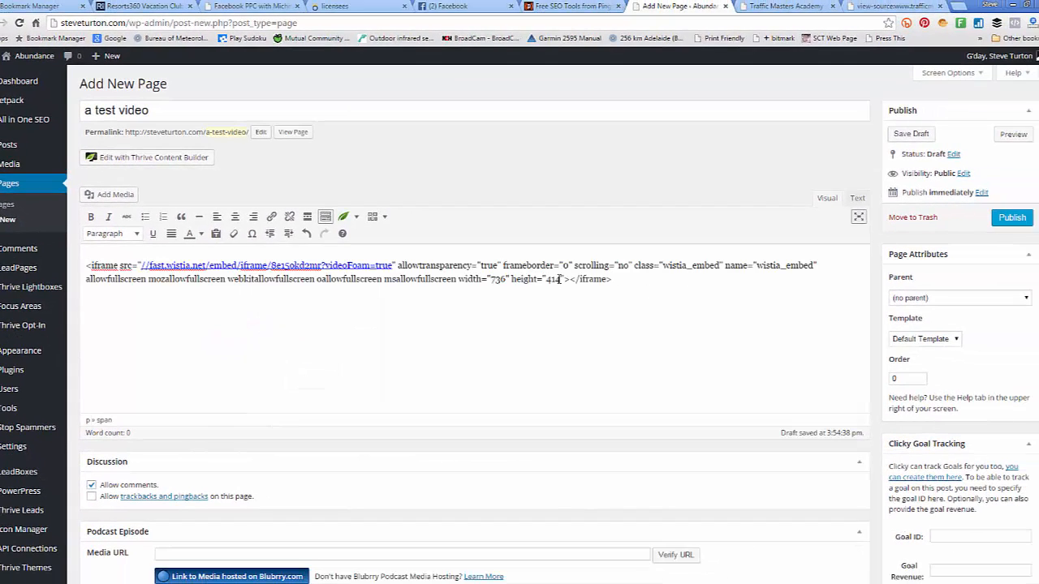
click(911, 134)
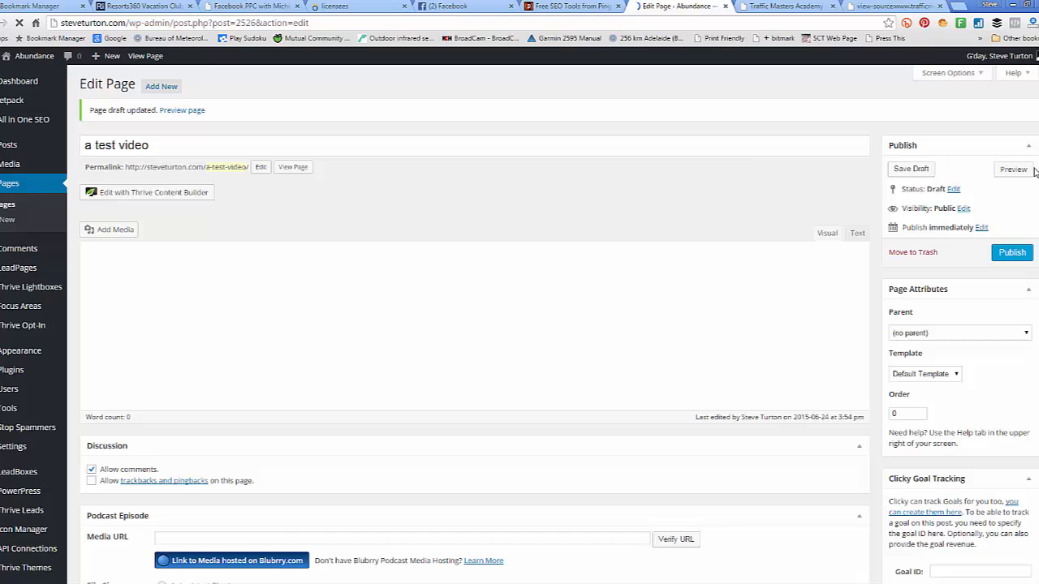
click(1007, 170)
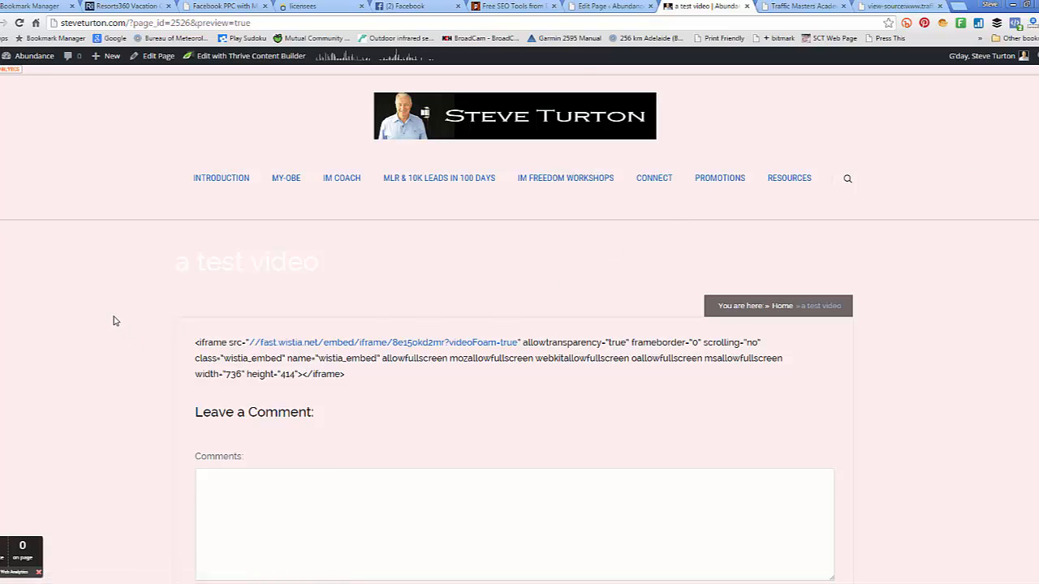
Step: Close the page preview and delete the pasted iframe code from the page body
click(746, 5)
drag(615, 319, 83, 293)
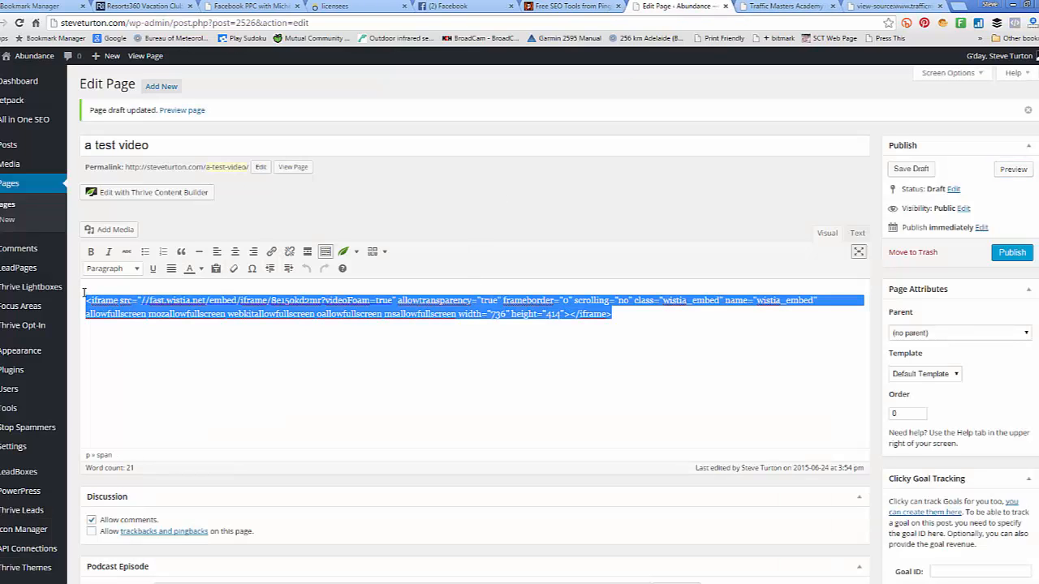
key(BackSpace)
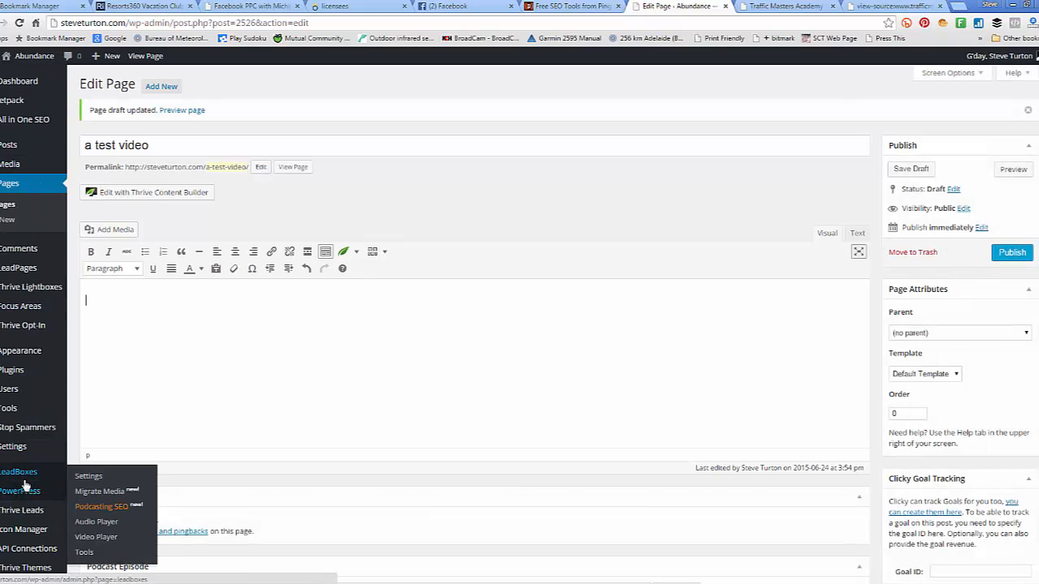
Step: Open the "a test video" page for editing with Thrive Content Builder
scroll(24, 486, down, 2)
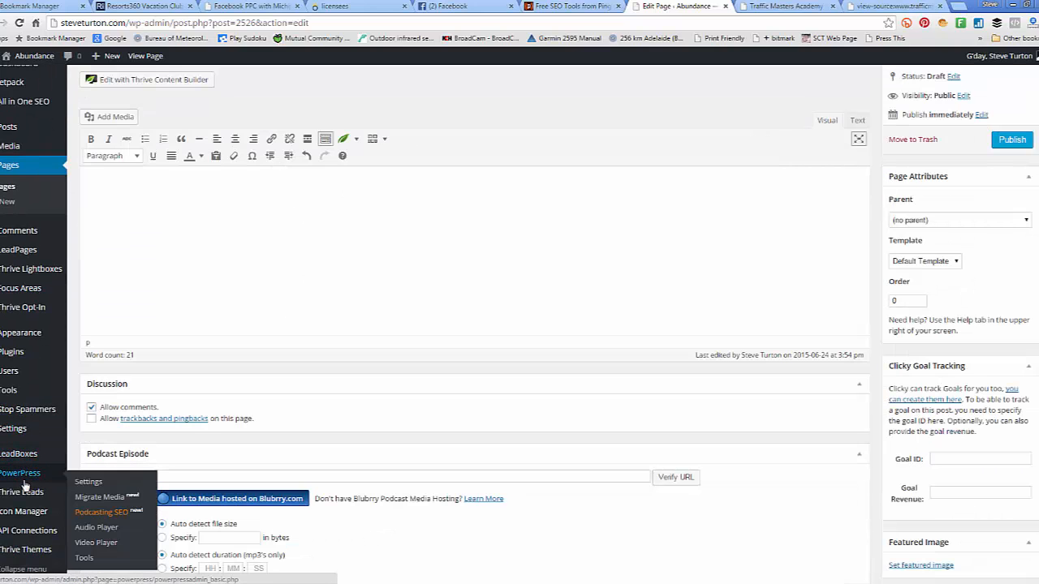
mouse_move(16, 490)
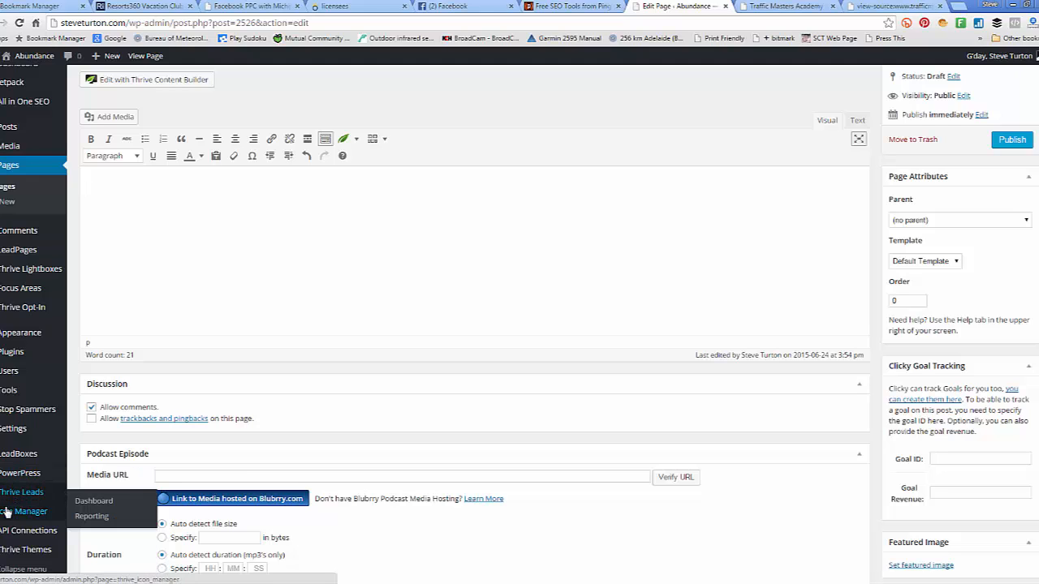
mouse_move(22, 551)
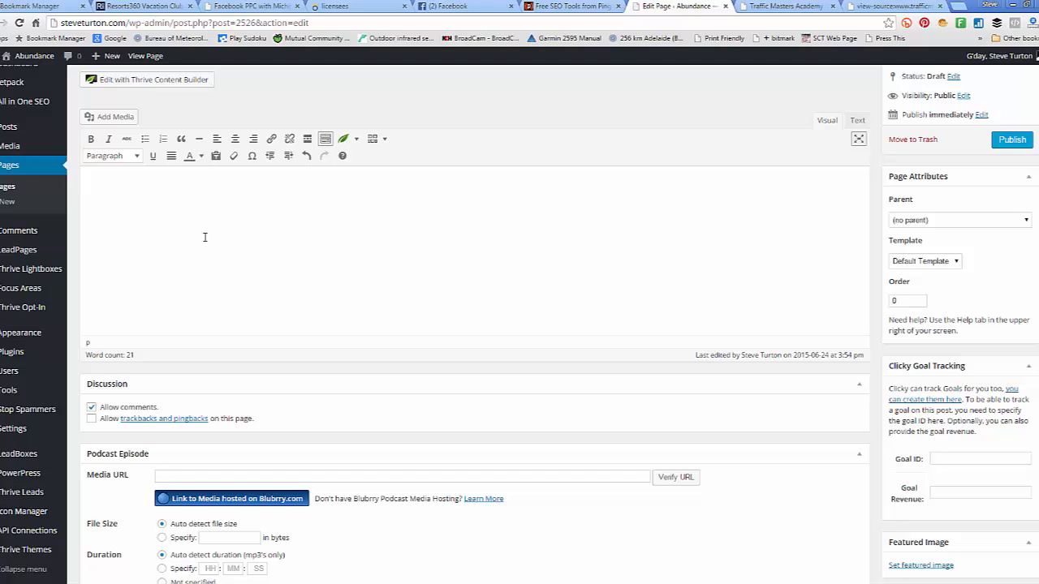
scroll(180, 149, up, 2)
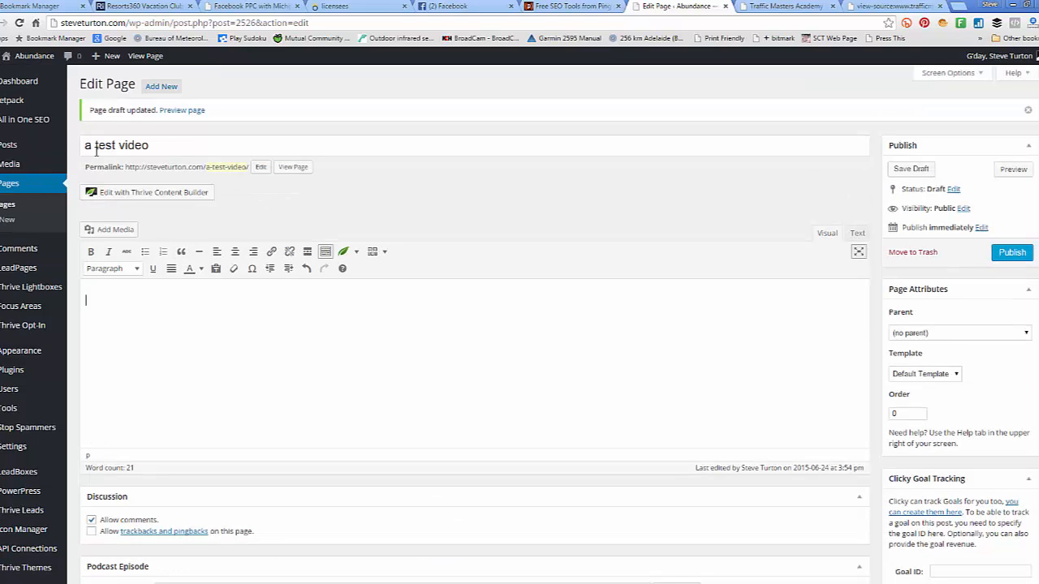
click(173, 195)
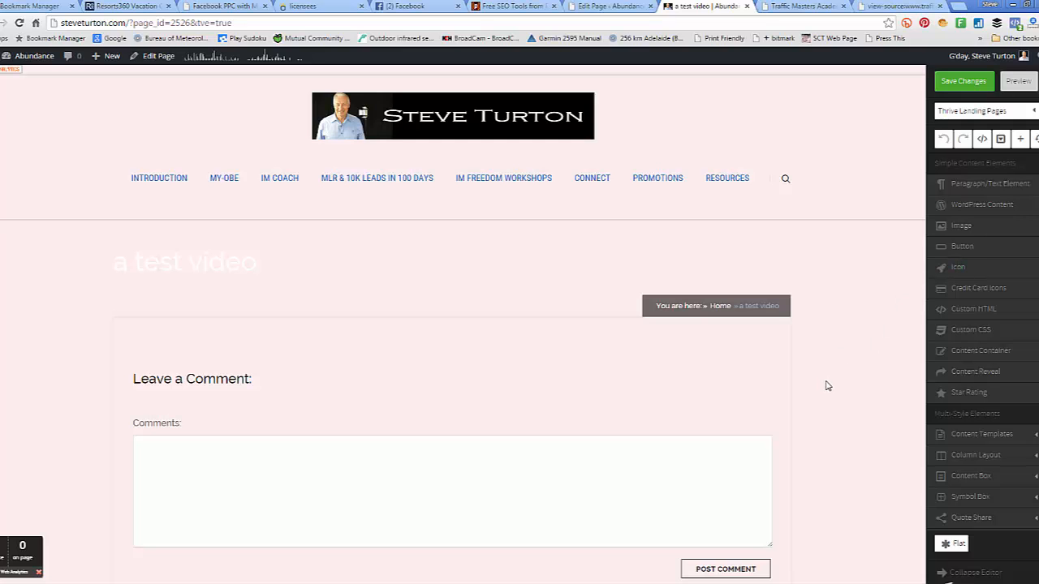
Step: Add a Custom HTML element to the page and save the copied Wistia iframe code in it
click(902, 6)
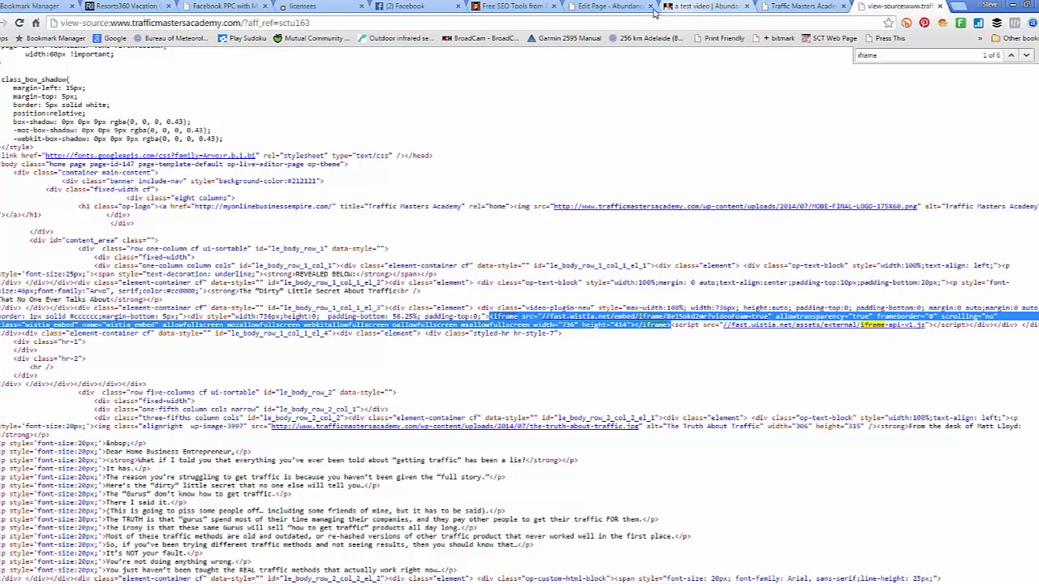
click(696, 7)
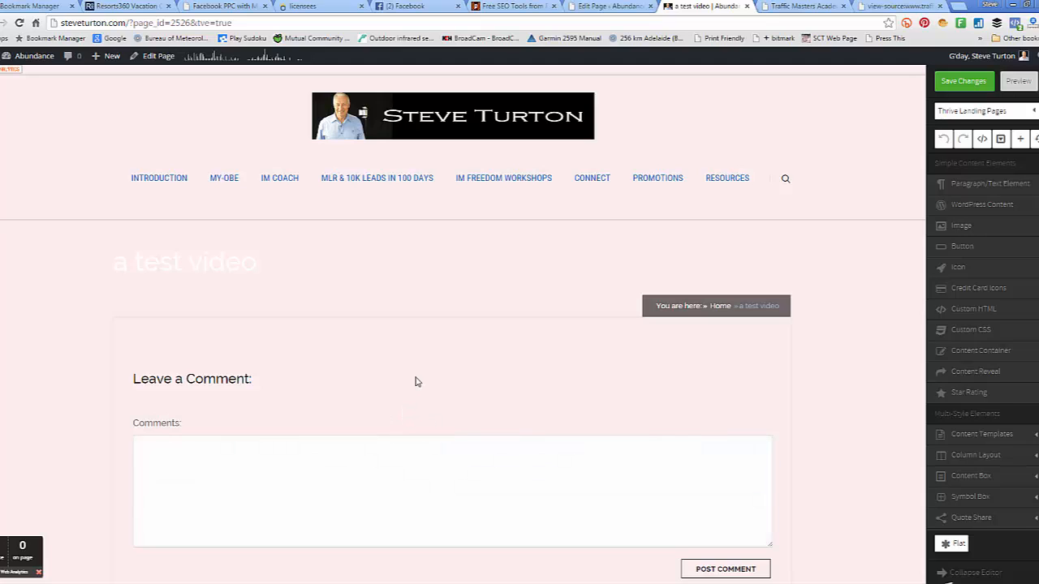
click(972, 309)
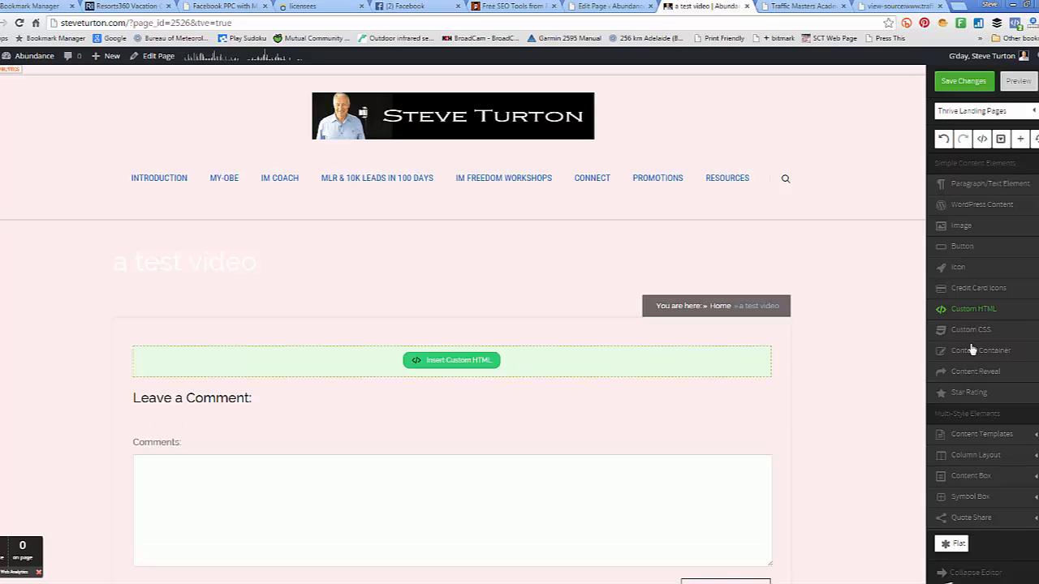
click(448, 365)
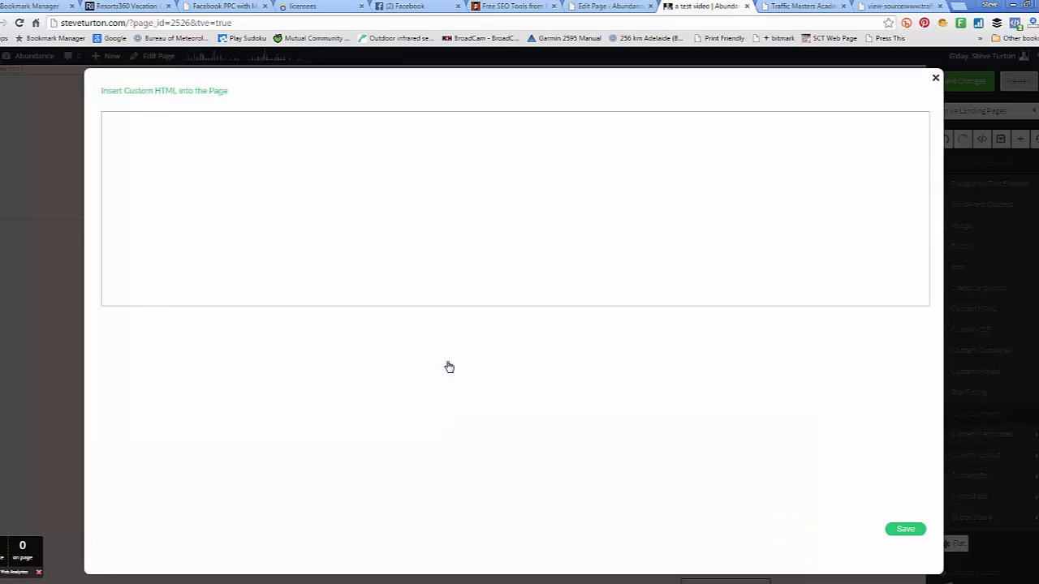
click(159, 122)
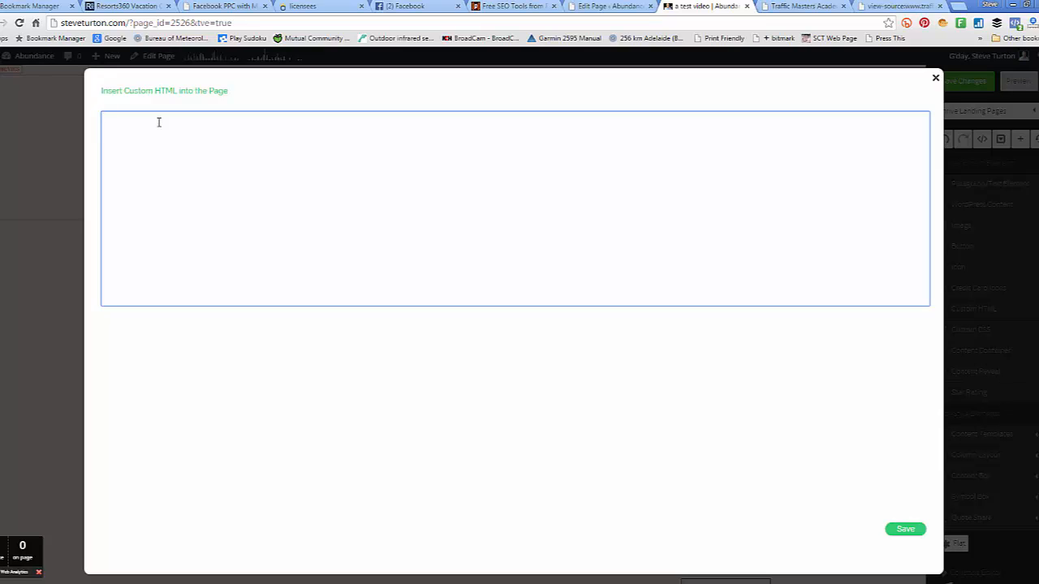
text(<iframe src="//fast.wistia.net/embed/iframe/8e15okd2mr?videoFoam=true" allowtransparency="true" frameborder="0" scrolling="no" class="wistia_embed" name="wistia_embed" allowfullscreen mozallowfullscreen webkitallowfullscreen oallowfullscreen msallowfullscreen width="736" height="414"></iframe>)
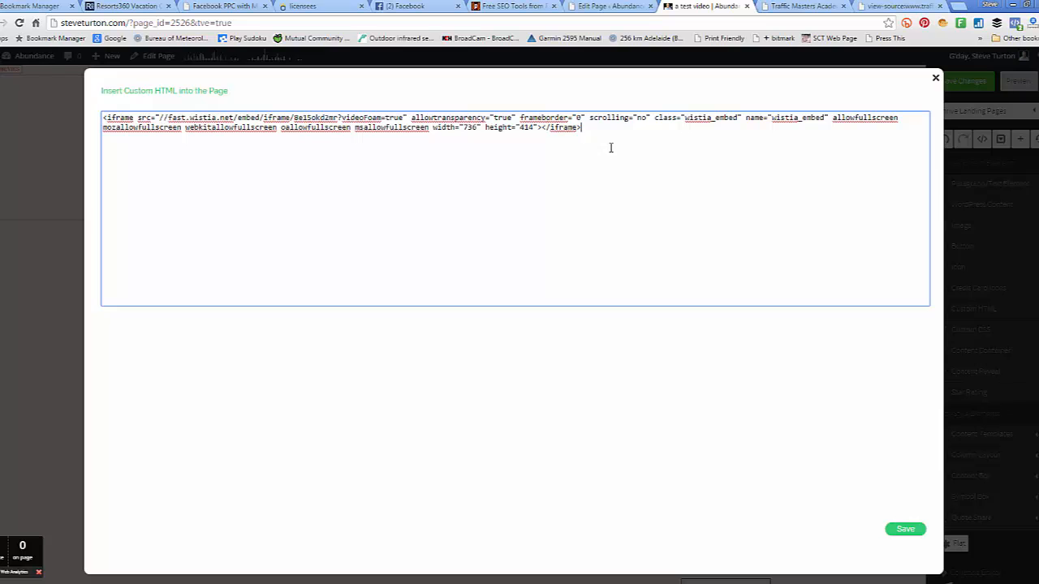
click(887, 8)
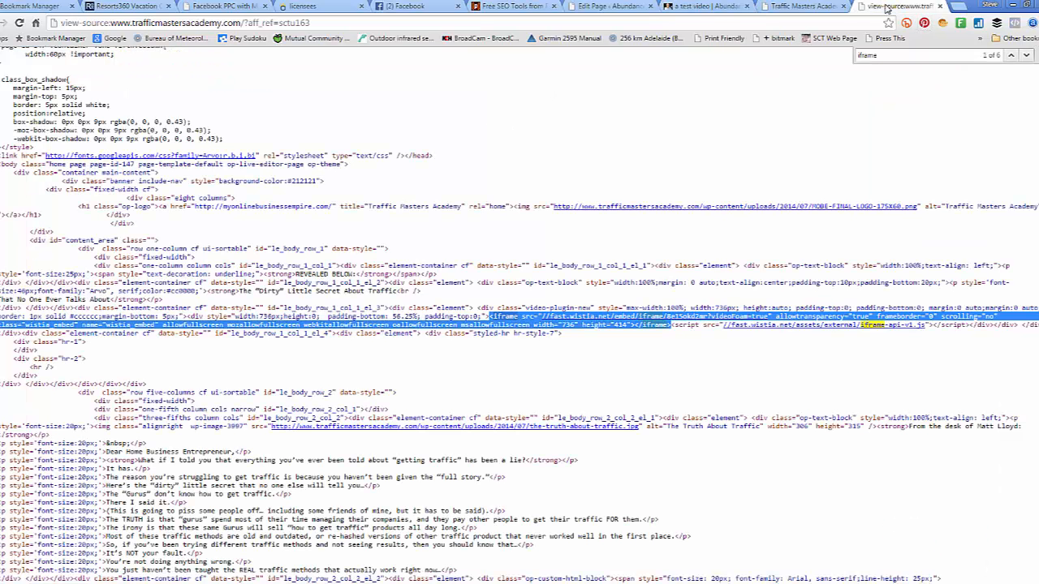
click(687, 7)
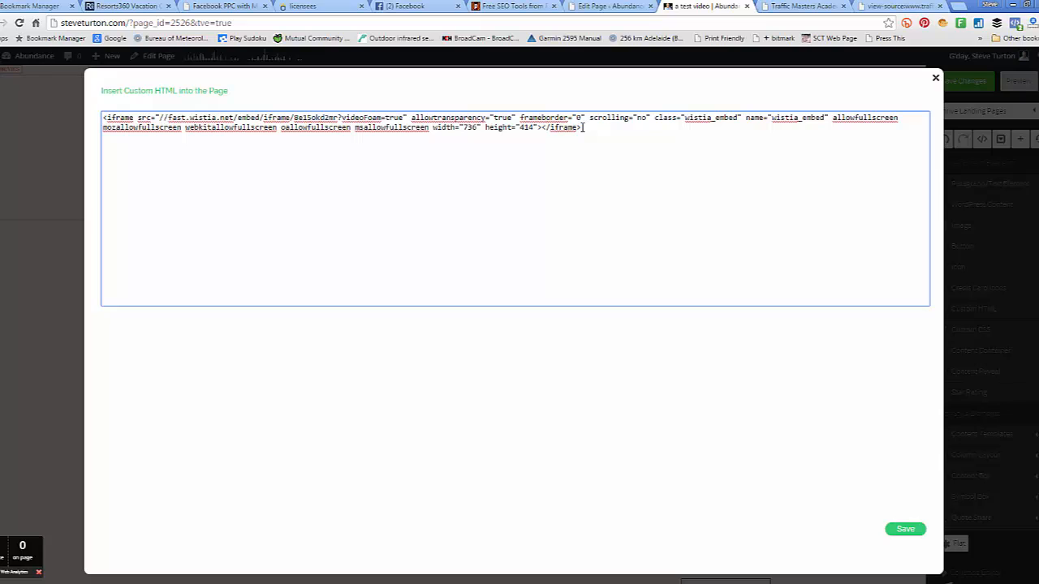
click(906, 529)
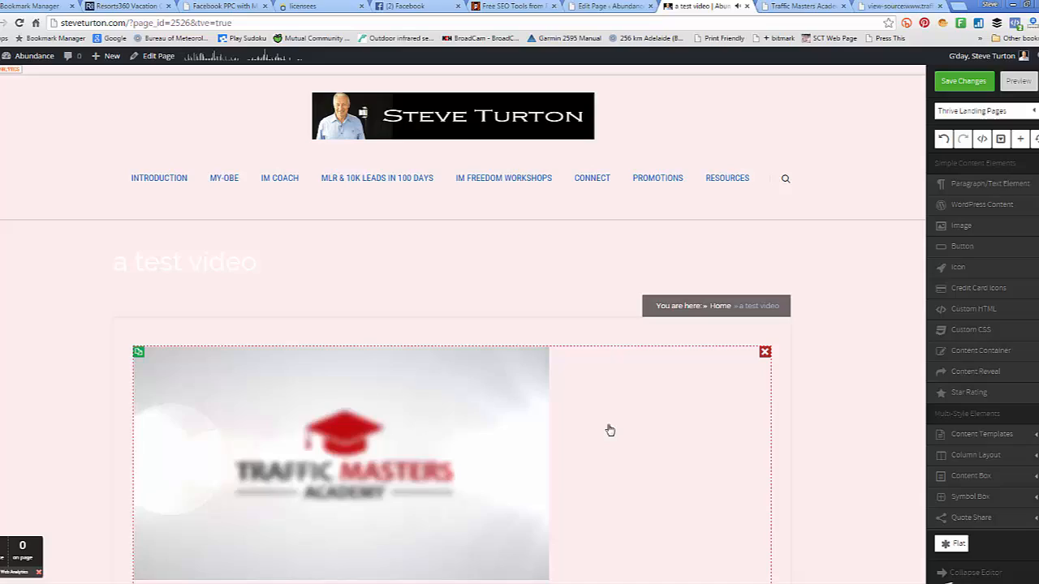
Step: Edit the element's iframe code to insert autoPlay=false" directly before videoFoam=true, and save the code
scroll(105, 519, down, 5)
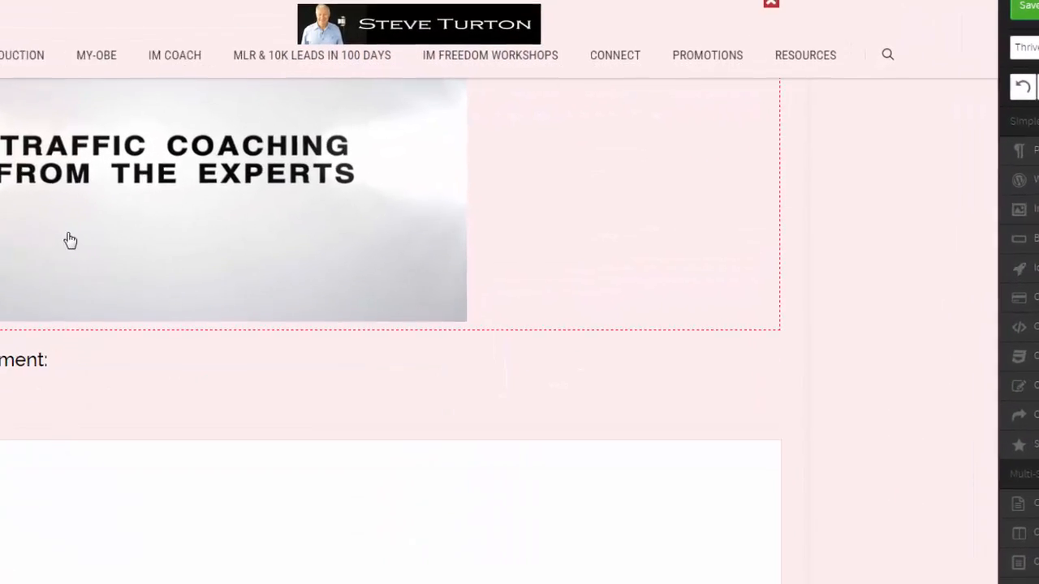
click(95, 251)
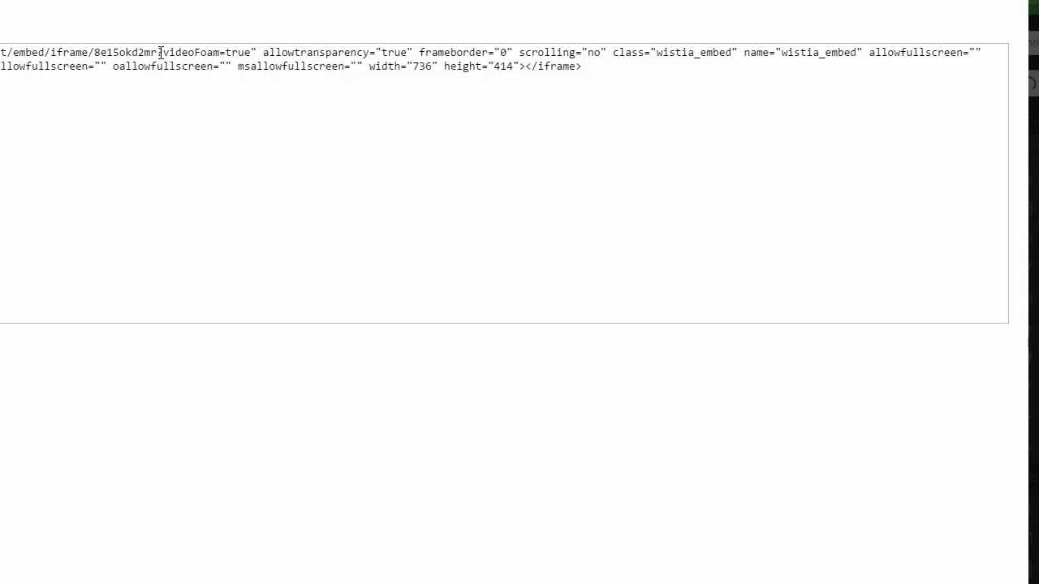
click(164, 53)
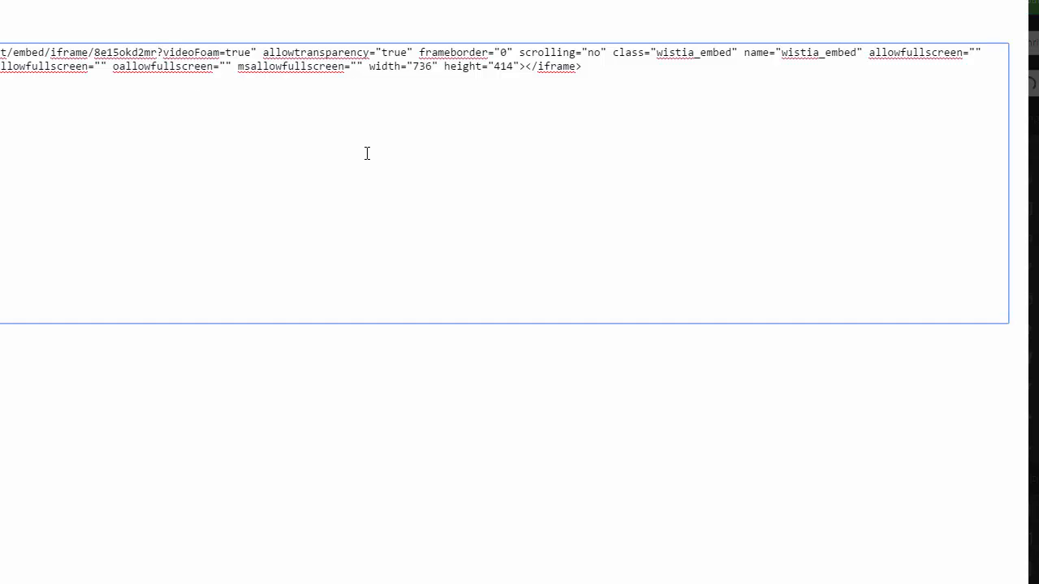
text(auto)
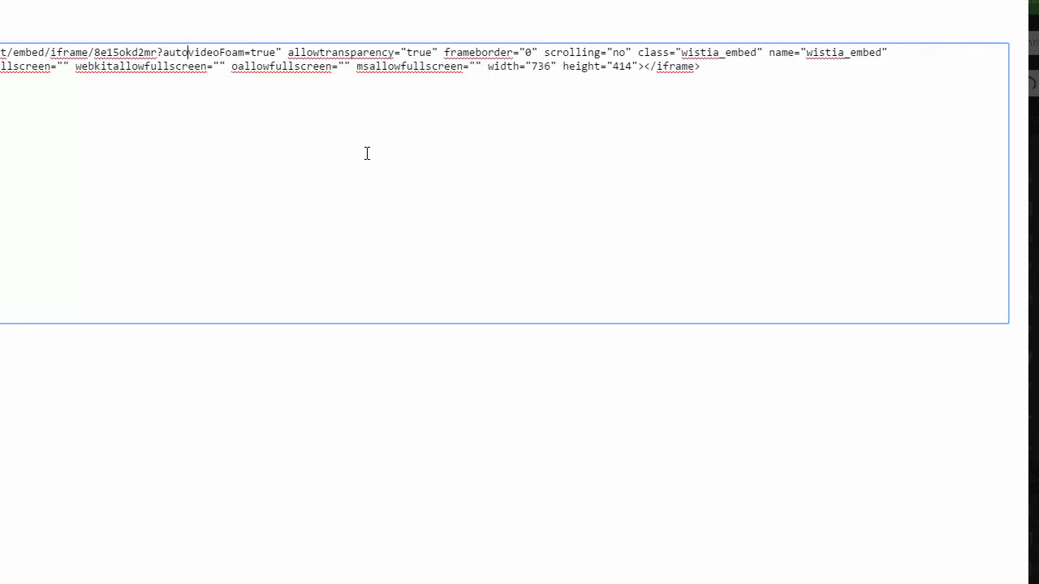
text(Play)
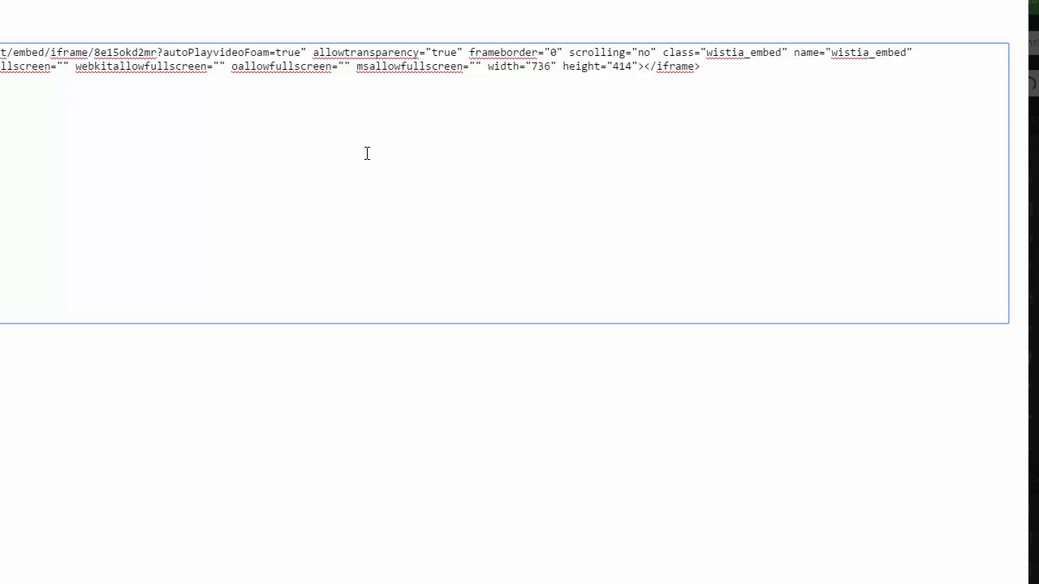
text(=false")
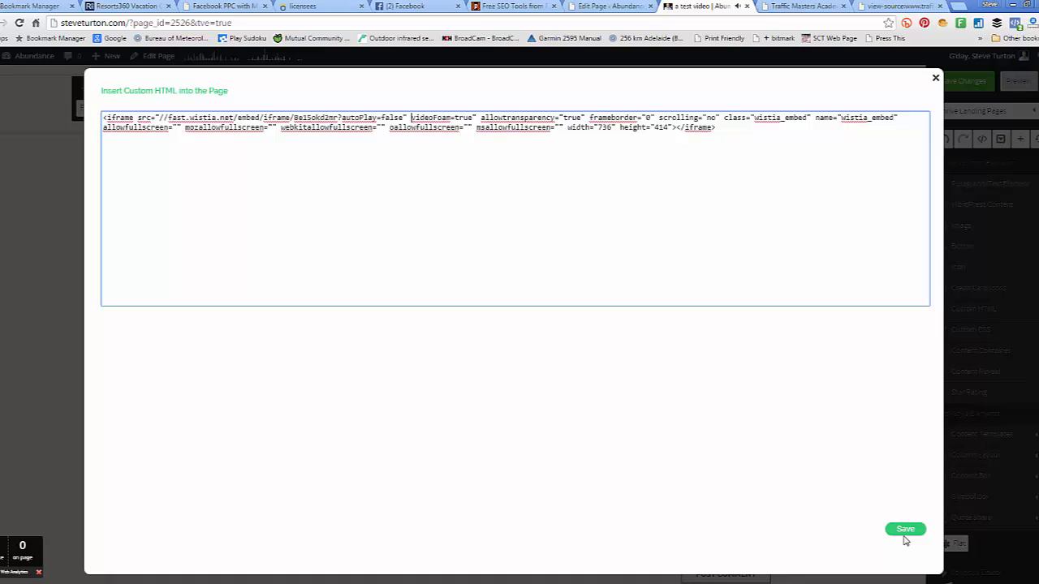
click(905, 529)
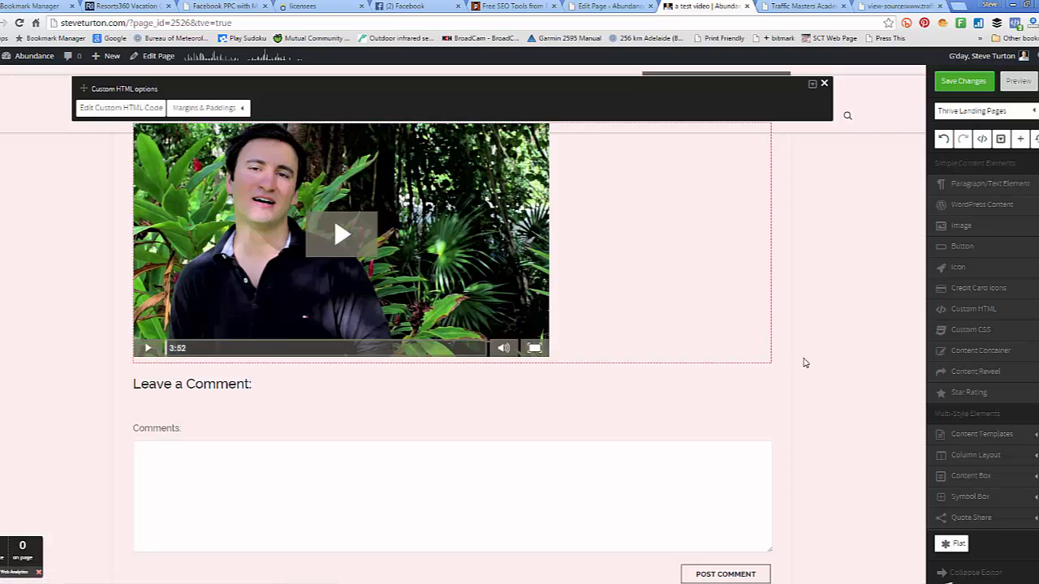
Step: Save the changes to the "a test video" page and preview it with the embedded video
scroll(70, 347, up, 2)
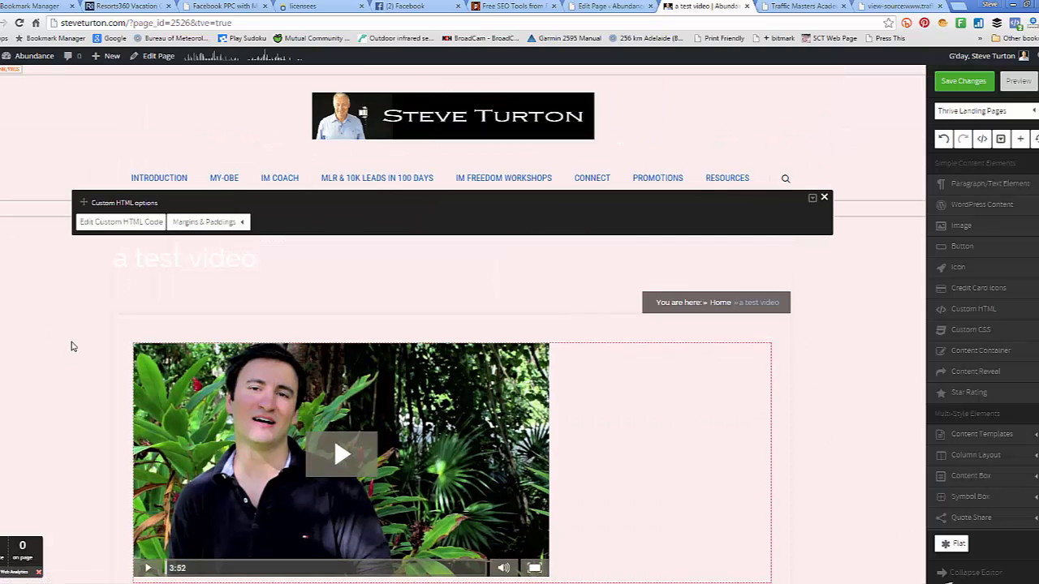
scroll(71, 346, down, 2)
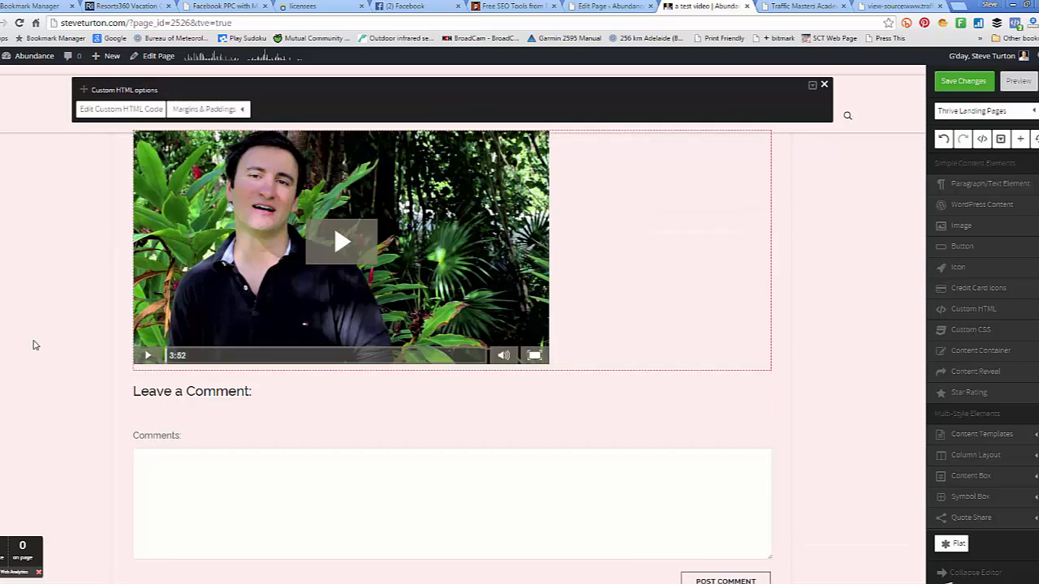
scroll(44, 281, up, 1)
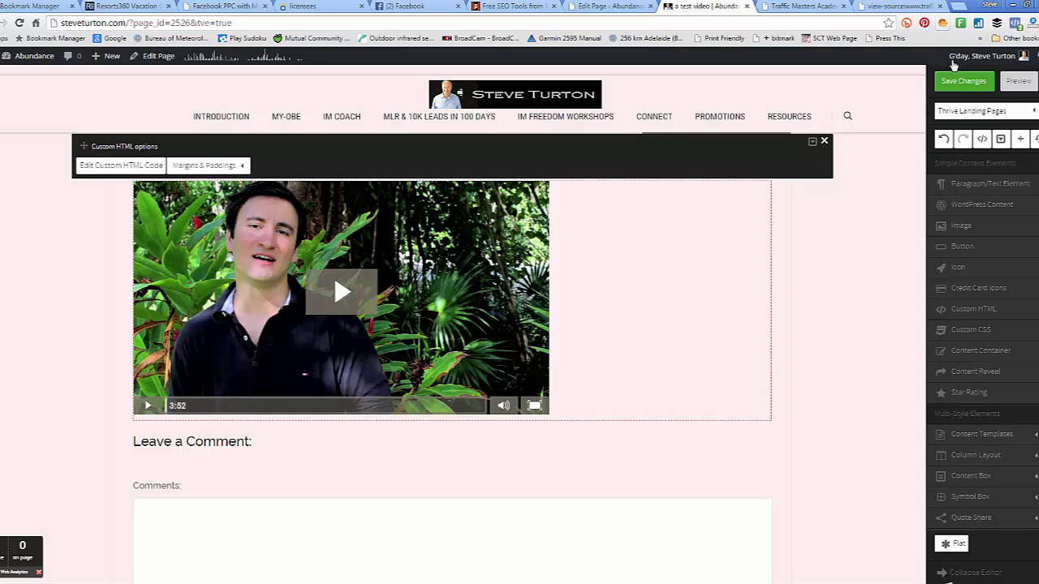
click(964, 83)
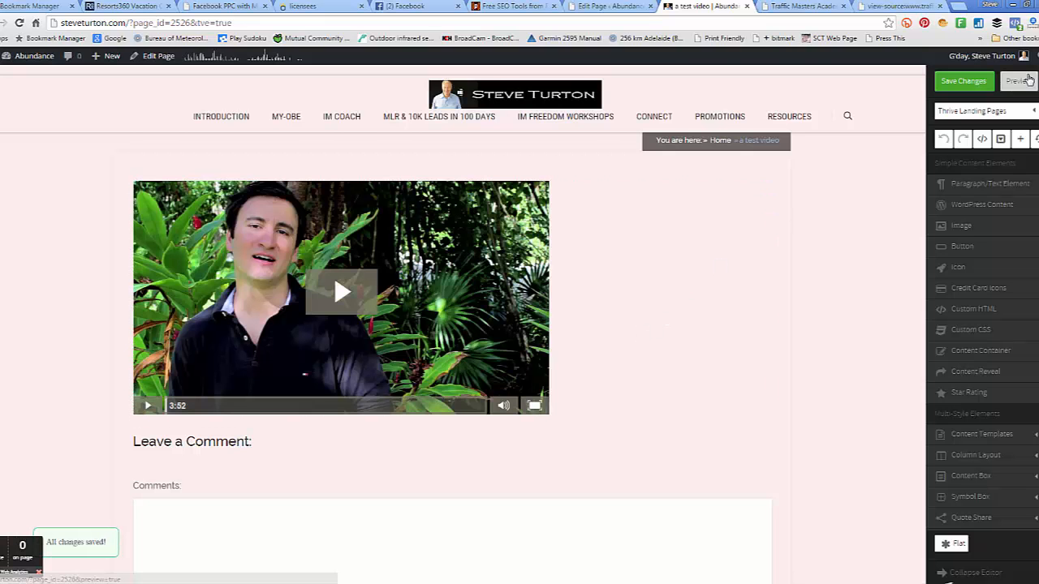
click(1015, 83)
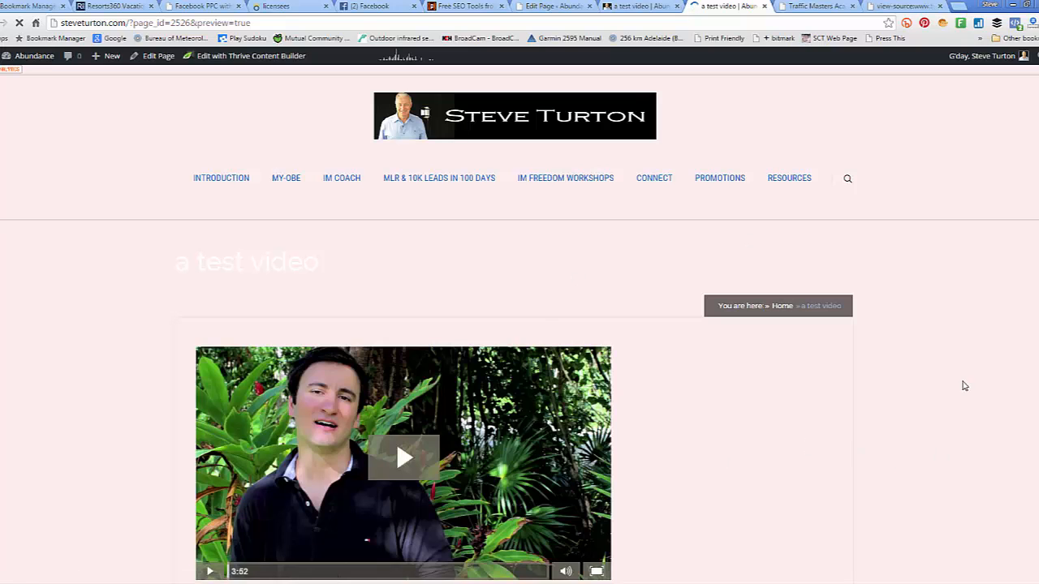
scroll(963, 385, down, 3)
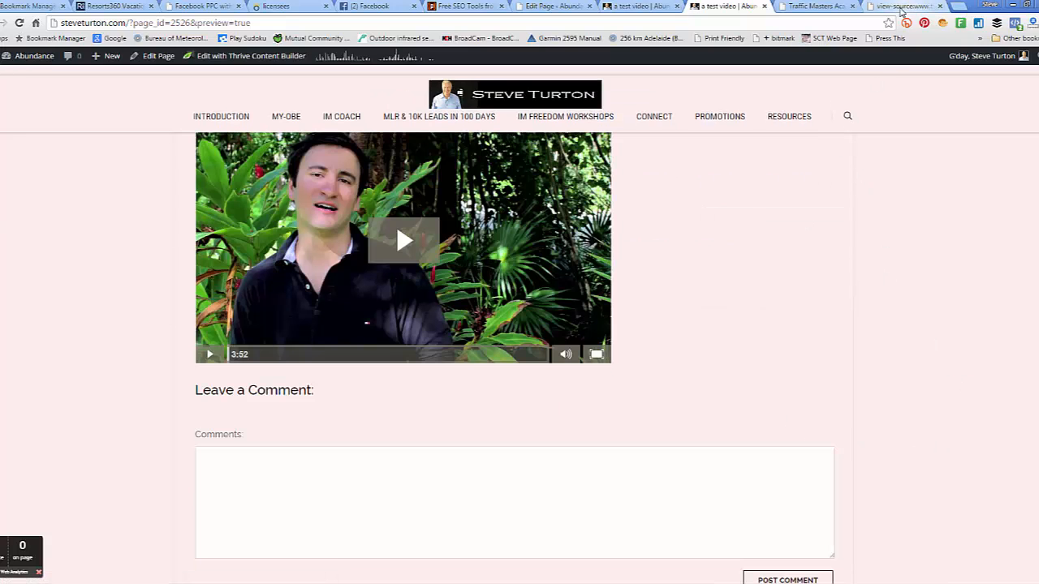
Step: Review the Traffic Masters Academy sales page and its source code for the original video embed
click(899, 8)
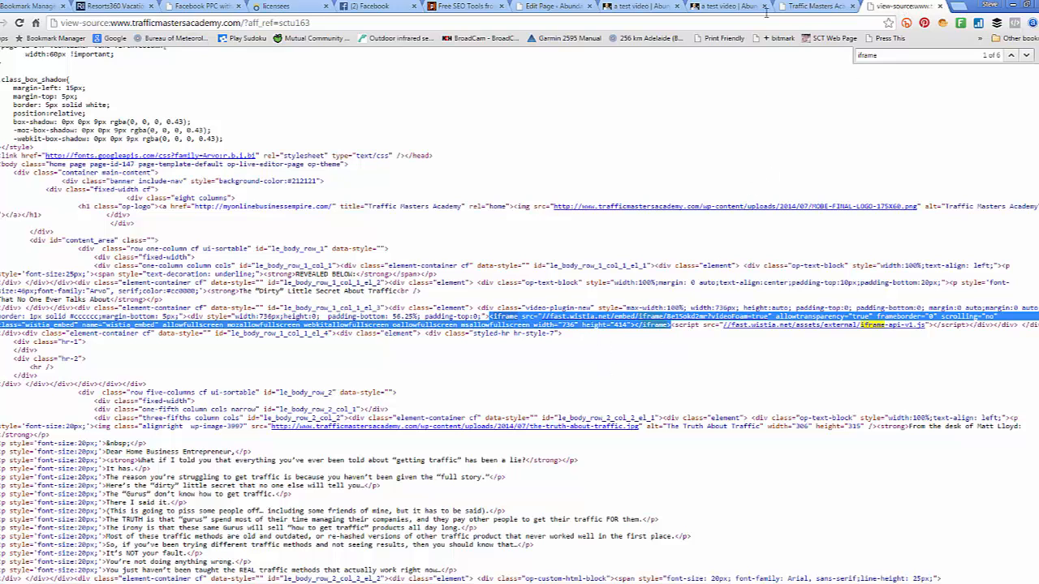
click(814, 7)
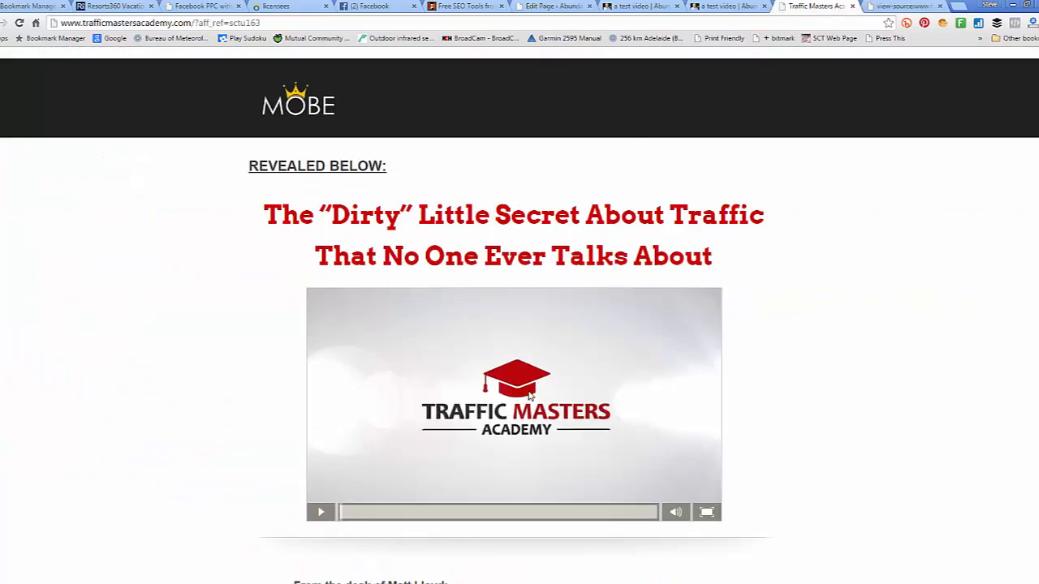
scroll(520, 317, down, 20)
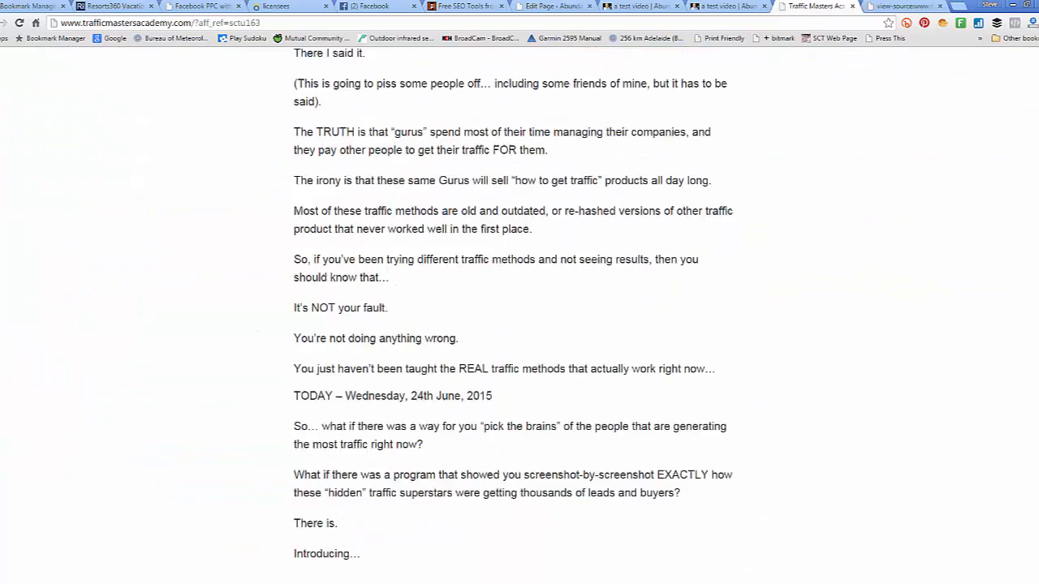
scroll(520, 317, down, 20)
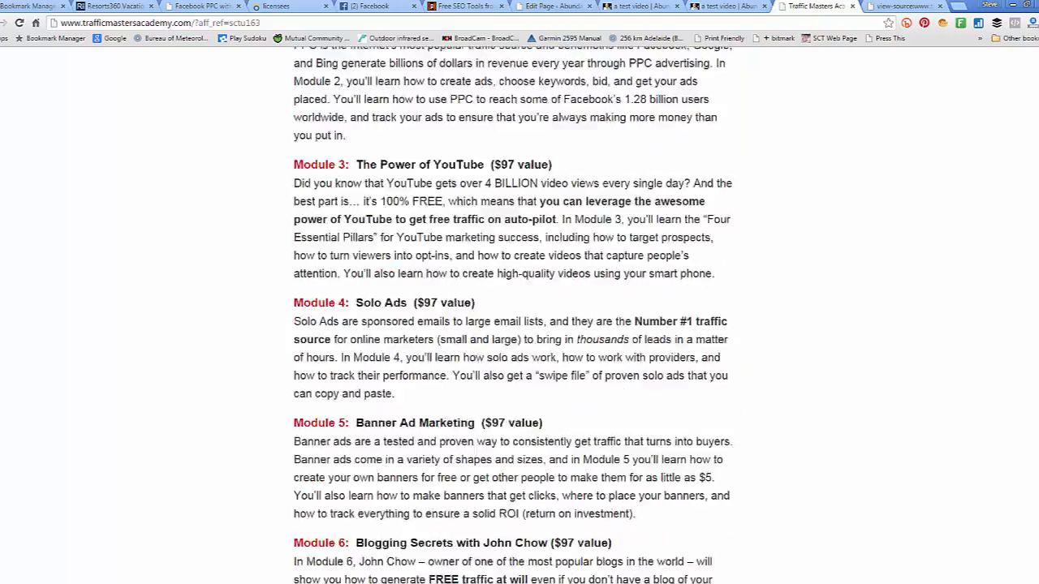
scroll(520, 317, up, 8)
scroll(520, 317, up, 20)
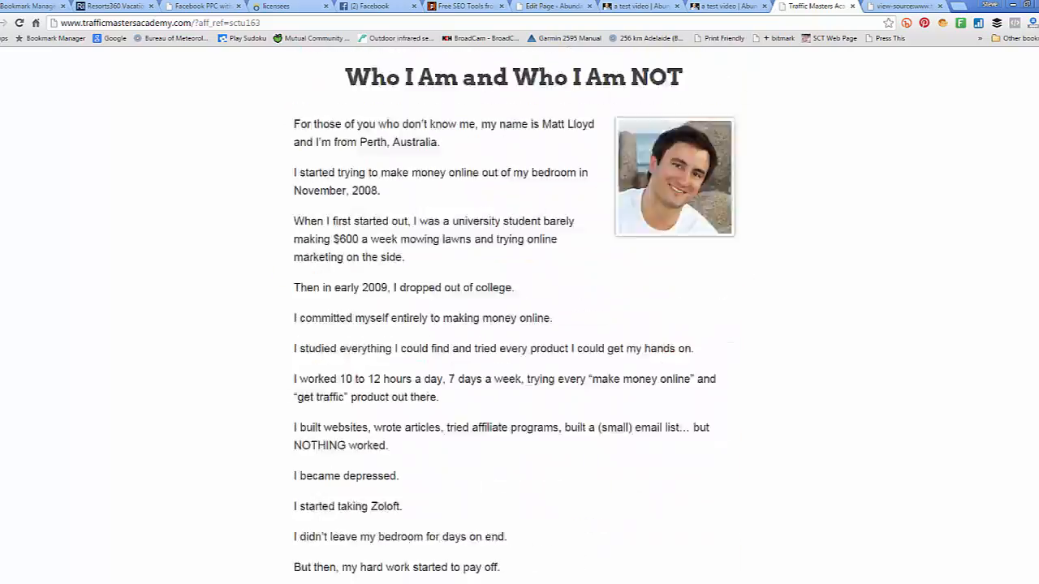
scroll(519, 317, down, 5)
scroll(519, 317, down, 8)
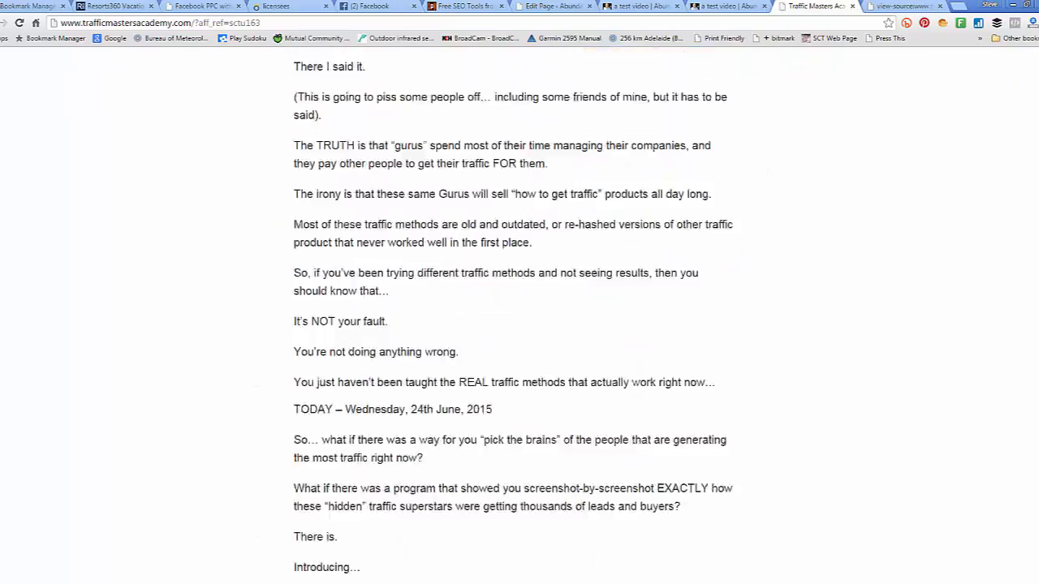
scroll(645, 65, up, 15)
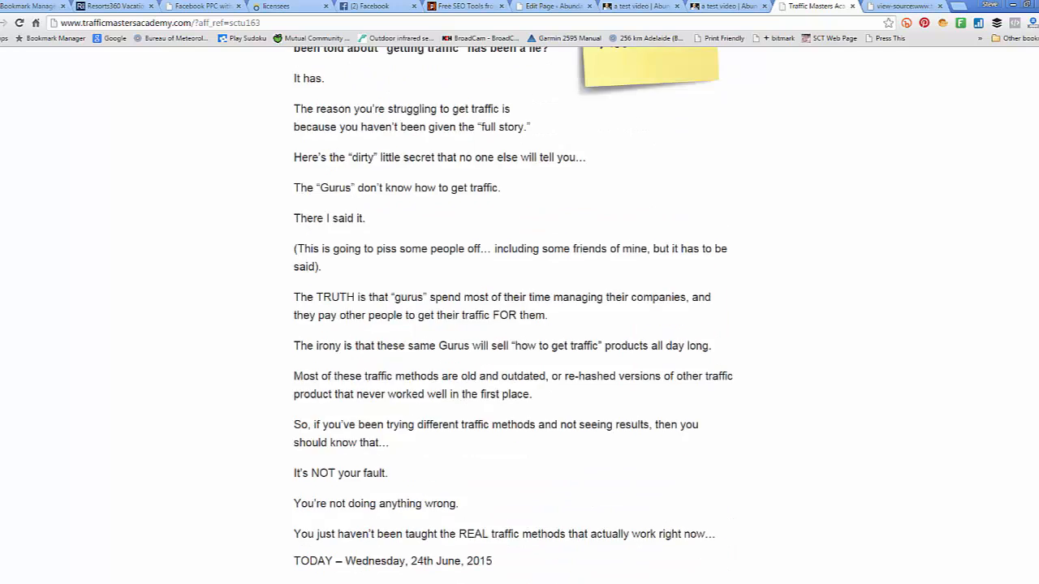
click(881, 10)
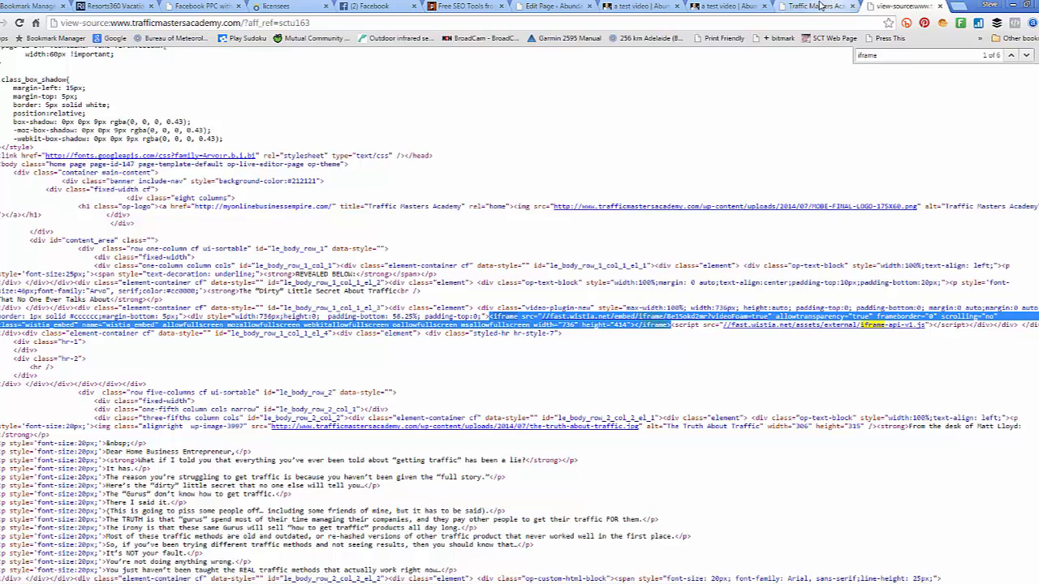
Step: Return to the "a test video" page preview and play the embedded video
click(725, 8)
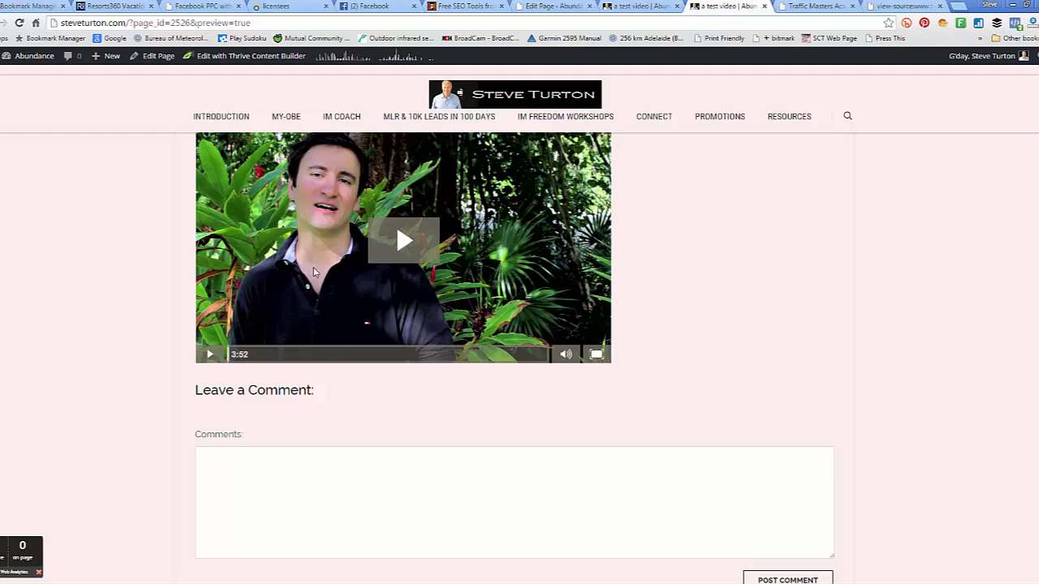
scroll(55, 306, up, 3)
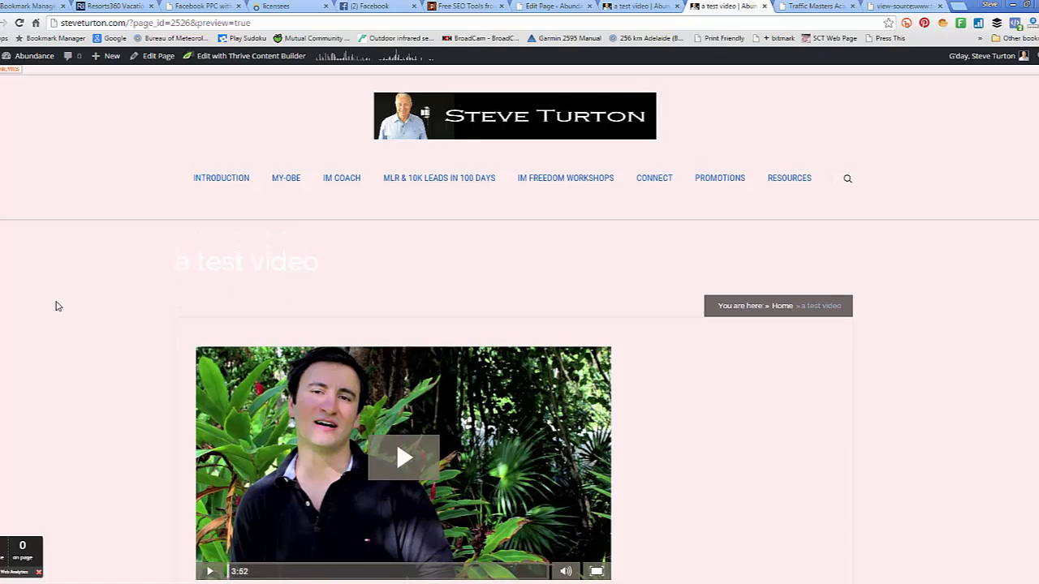
scroll(675, 411, down, 1)
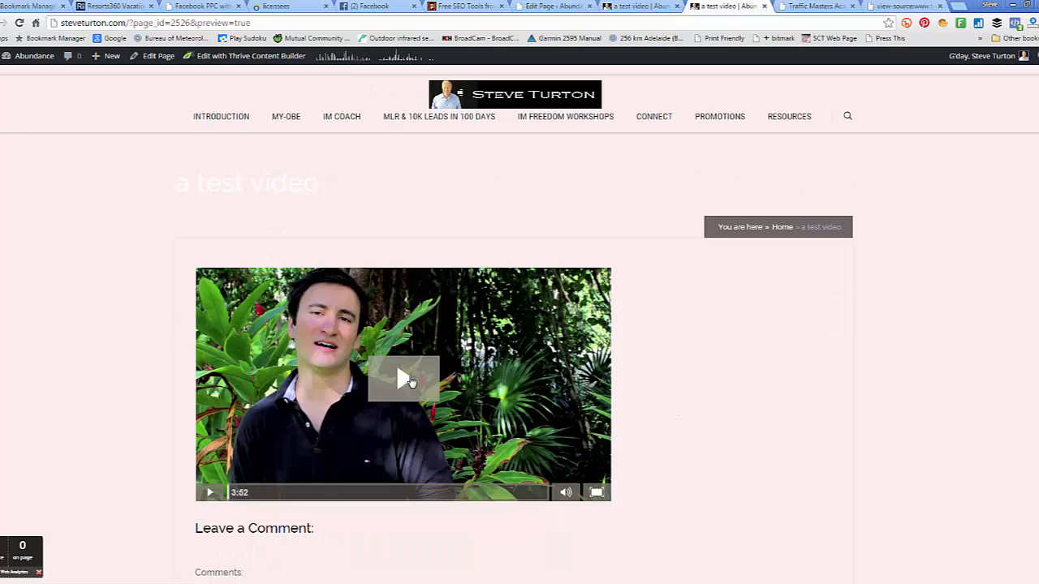
click(406, 384)
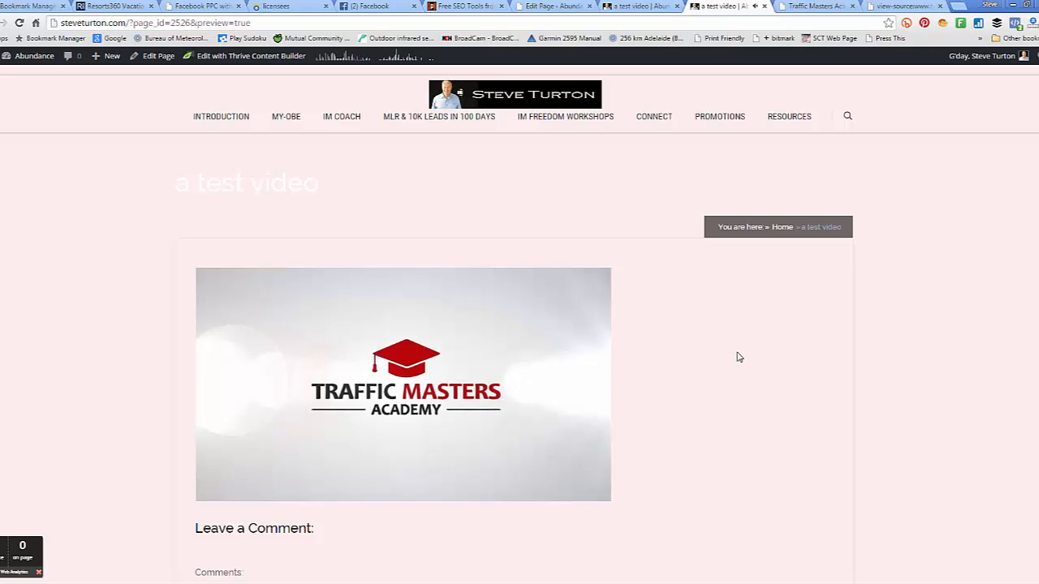
Step: Open the site's Resources page and look through the recommended tools
mouse_move(508, 325)
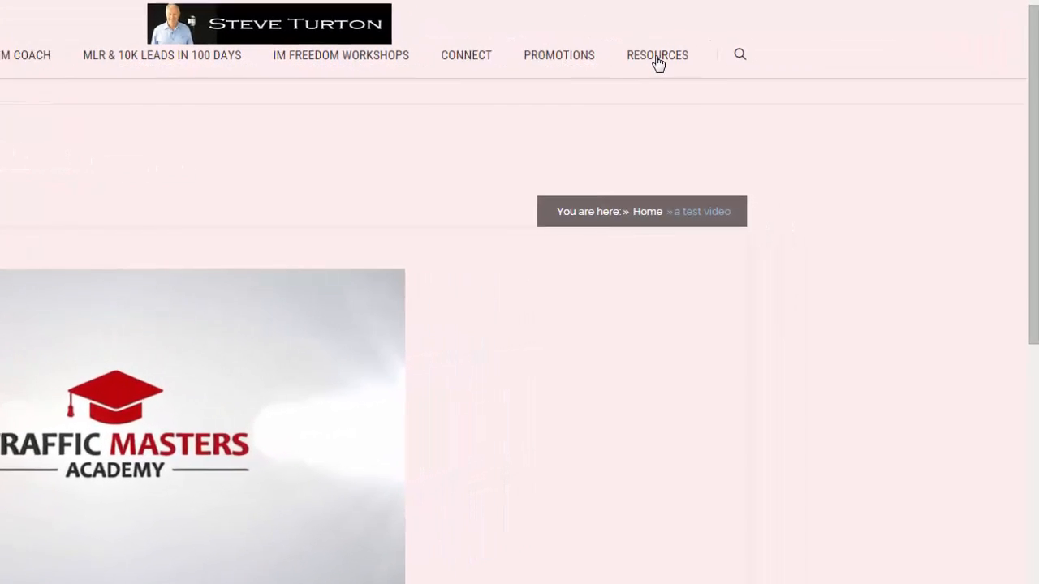
click(649, 52)
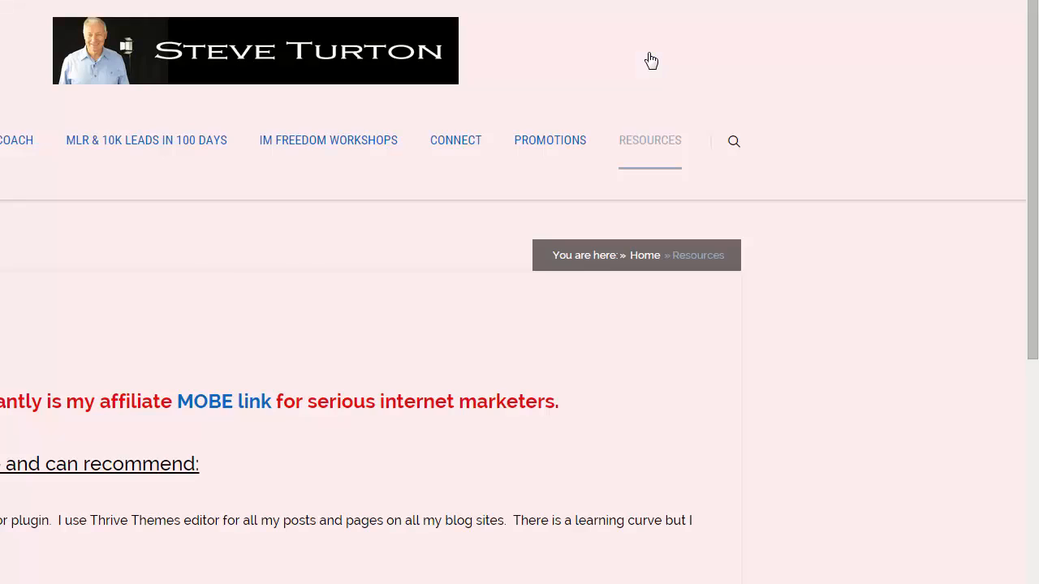
scroll(519, 325, down, 2)
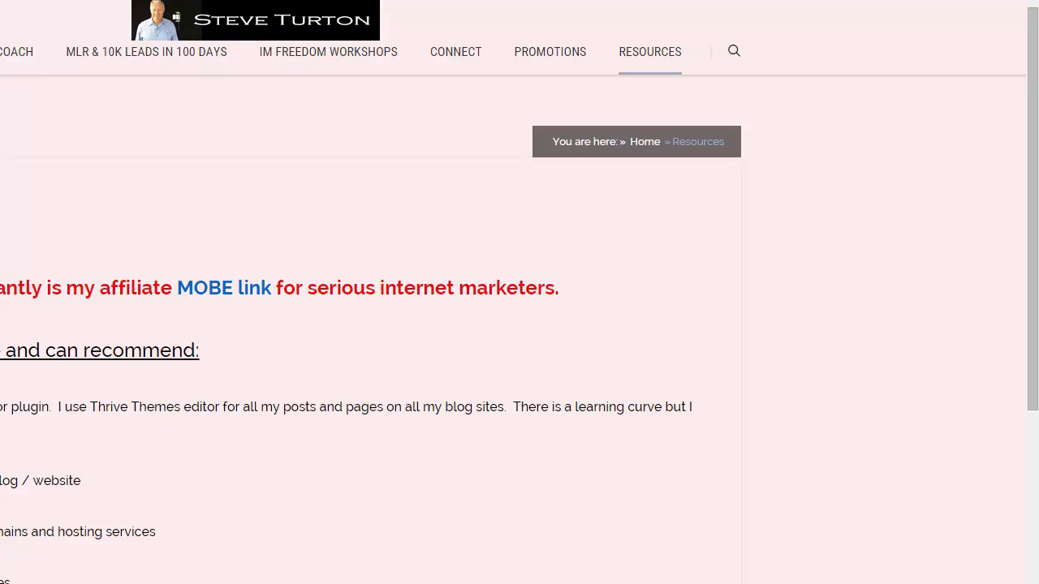